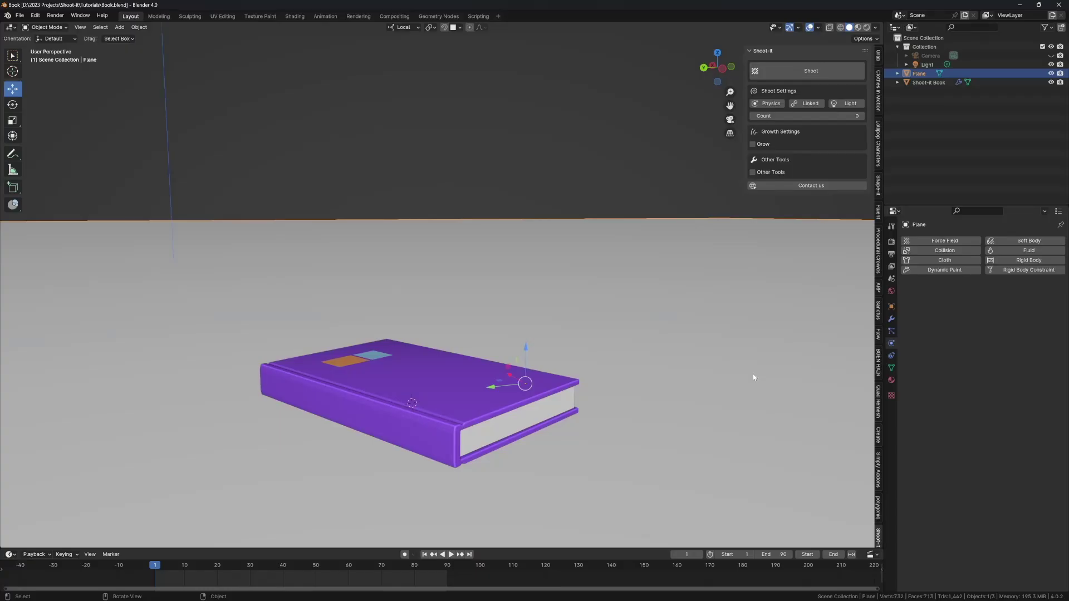
- Add a rigid body to the ground plane and set its type to Passive
{"action": "middle_click_drag", "start_coordinate": [754, 374], "coordinate": [640, 258]}
{"action": "scroll", "coordinate": [640, 258], "scroll_direction": "down", "scroll_amount": 4}
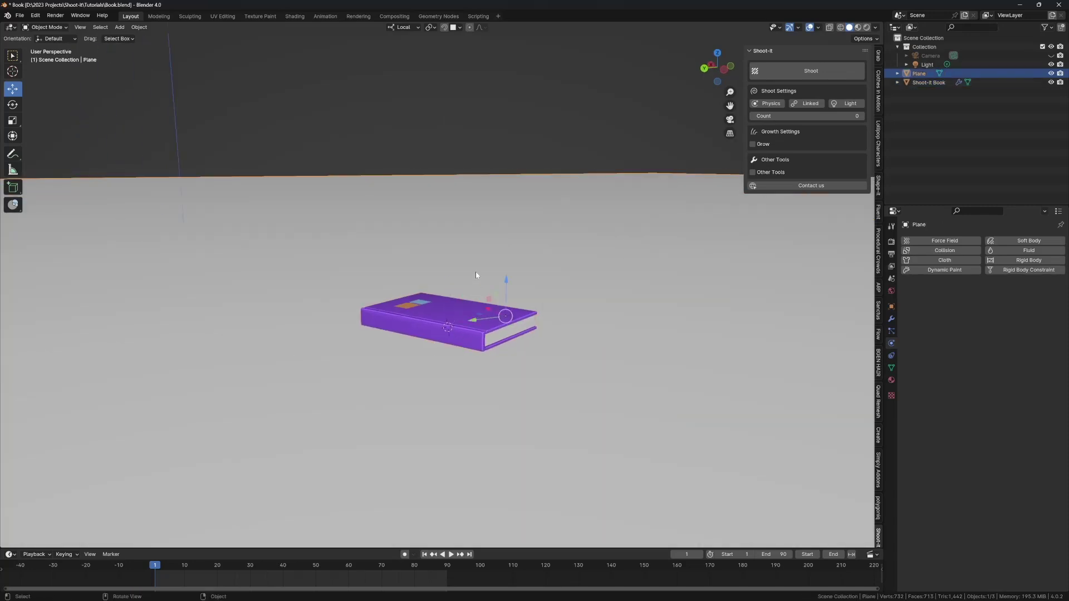
{"action": "mouse_move", "coordinate": [458, 244]}
{"action": "middle_mouse_down"}
{"action": "mouse_move", "coordinate": [444, 239]}
{"action": "mouse_move", "coordinate": [458, 241]}
{"action": "middle_mouse_up"}
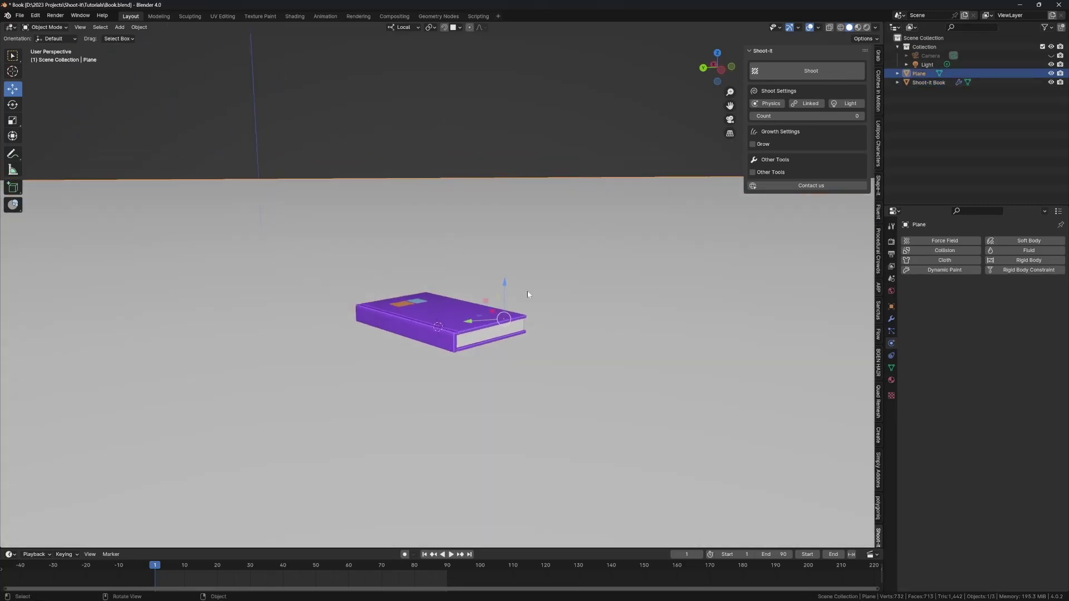
{"action": "left_click", "coordinate": [1028, 261]}
{"action": "left_click", "coordinate": [988, 284]}
{"action": "left_click", "coordinate": [993, 296]}
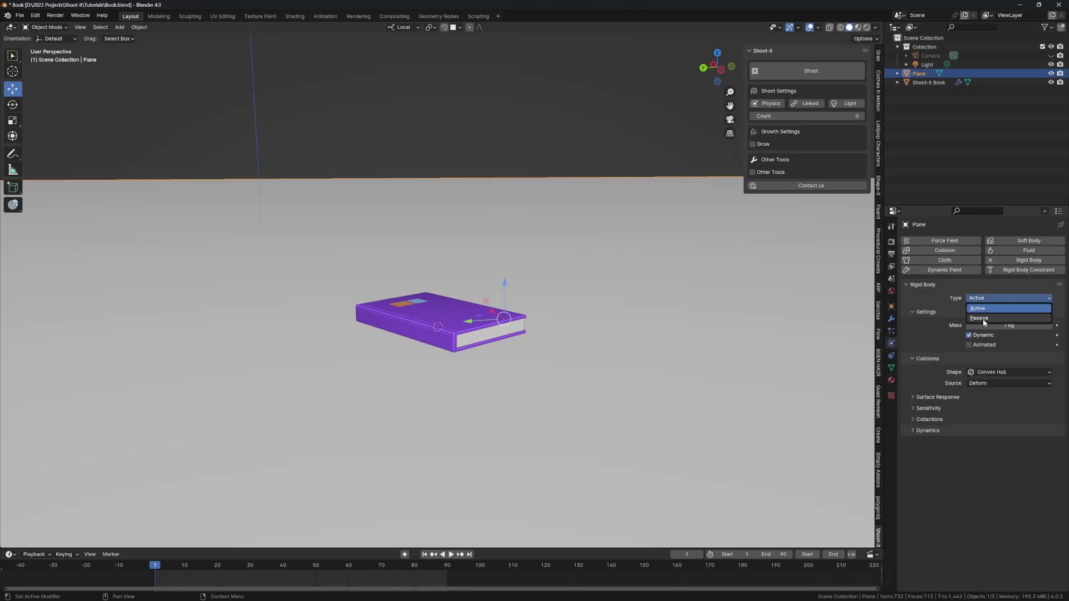
{"action": "left_click", "coordinate": [983, 319]}
{"action": "left_click", "coordinate": [918, 284]}
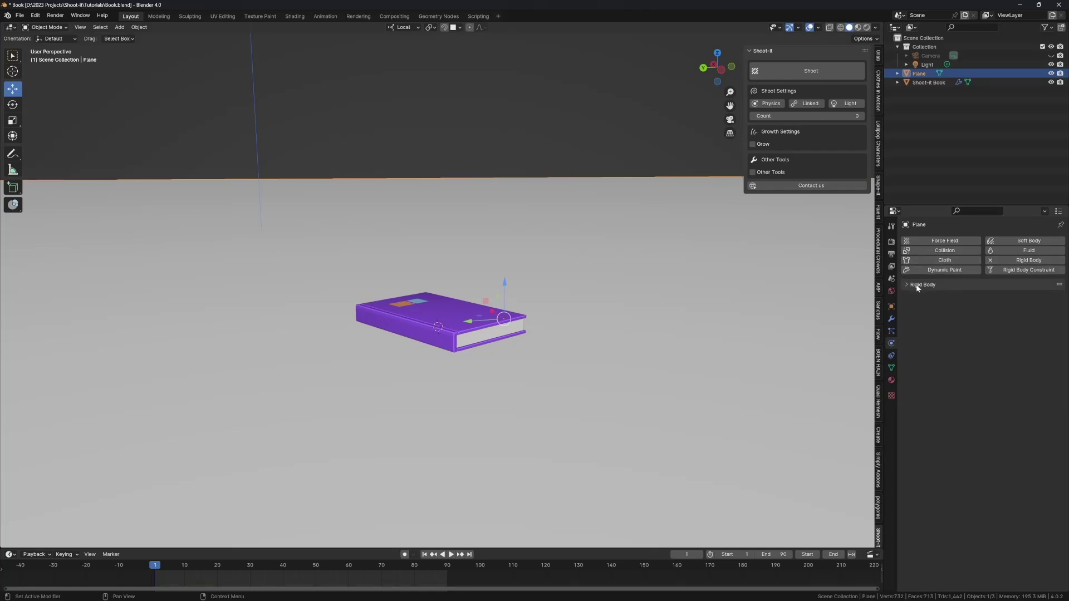
- For the selected book, set the Shoot-It count to 3 and enable the Physics option
{"action": "left_click", "coordinate": [436, 313]}
{"action": "mouse_move", "coordinate": [437, 314]}
{"action": "middle_mouse_down"}
{"action": "mouse_move", "coordinate": [492, 313]}
{"action": "mouse_move", "coordinate": [450, 301]}
{"action": "middle_mouse_up"}
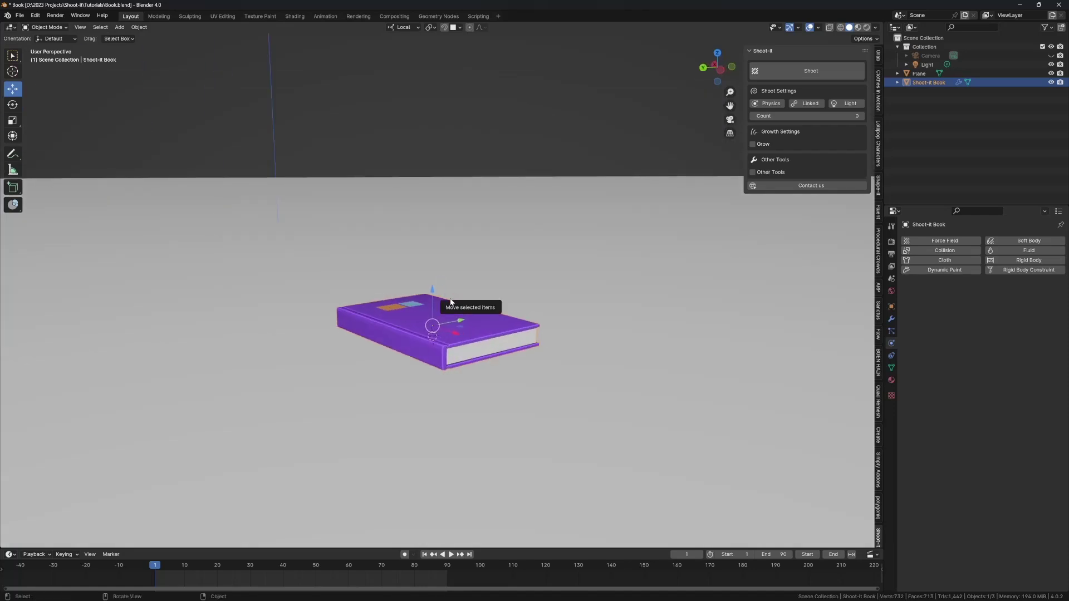
{"action": "middle_click_drag", "start_coordinate": [451, 302], "coordinate": [484, 307], "text": "shift"}
{"action": "left_click", "coordinate": [785, 117]}
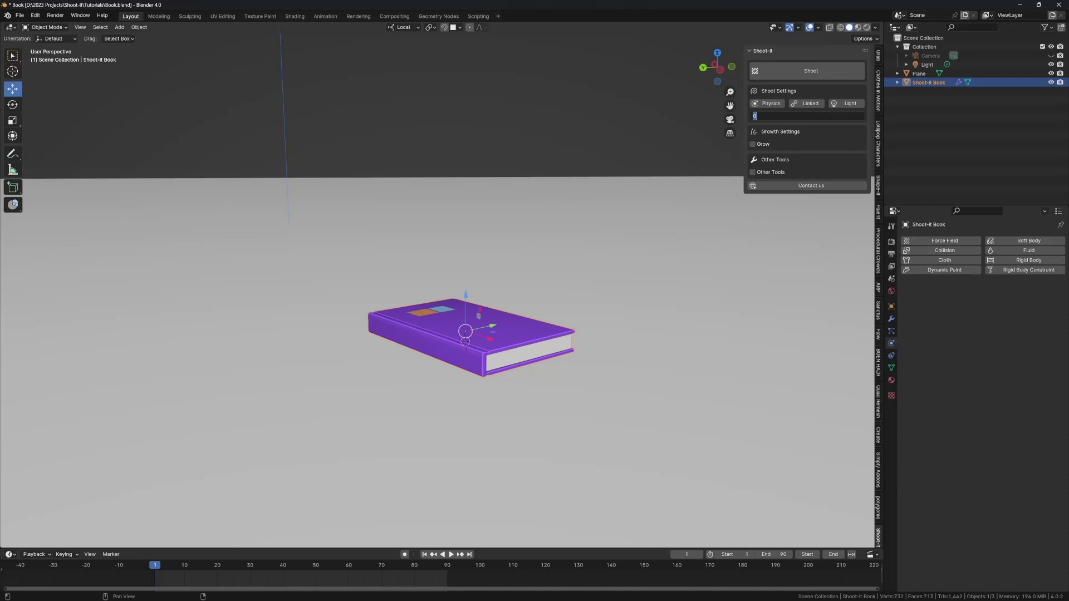
{"action": "type", "text": "3"}
{"action": "key", "text": "Return"}
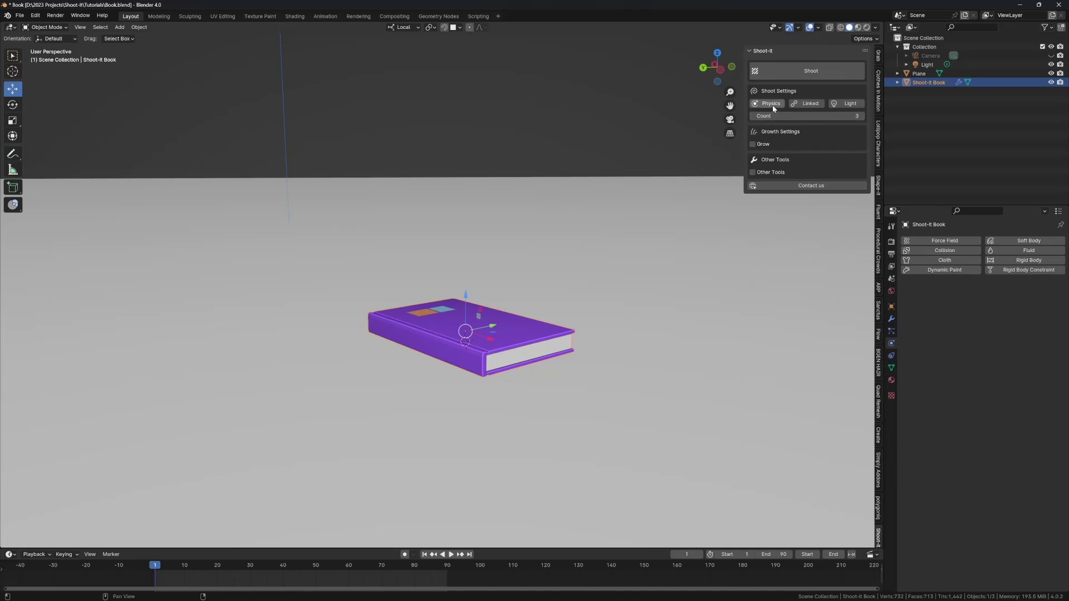
{"action": "left_click", "coordinate": [773, 105]}
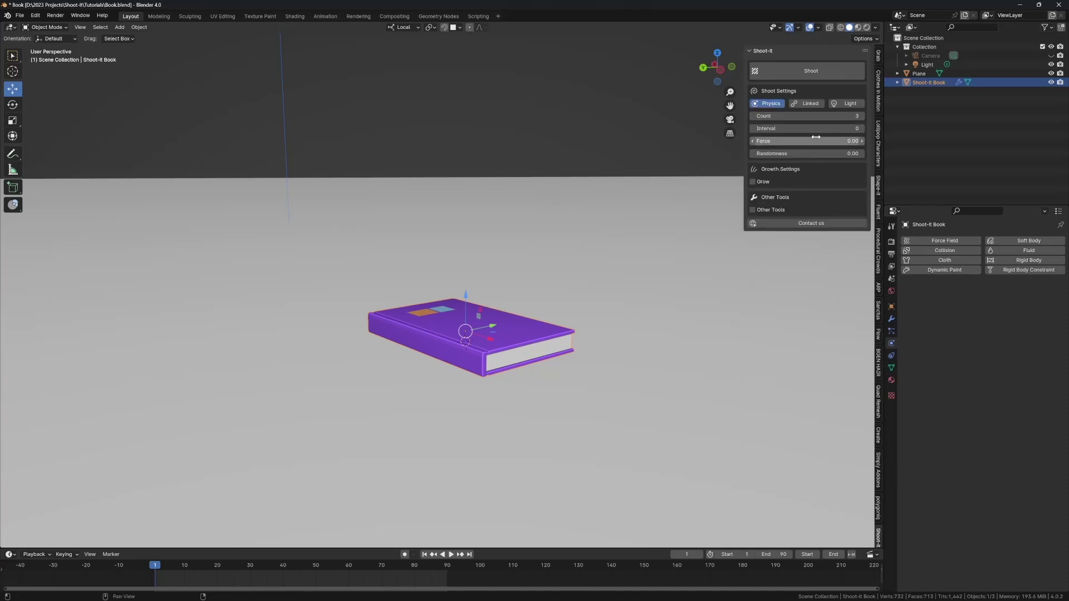
- Test-shoot the three books with physics, replaying the simulation from the first frame, and undo the shot
{"action": "left_click", "coordinate": [788, 69]}
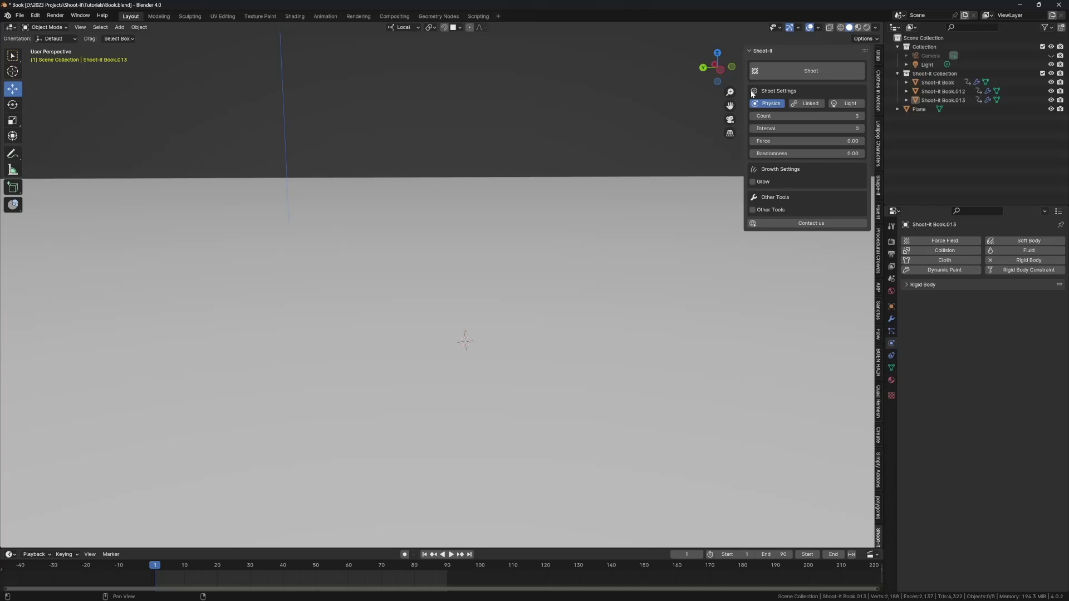
{"action": "key", "text": "space"}
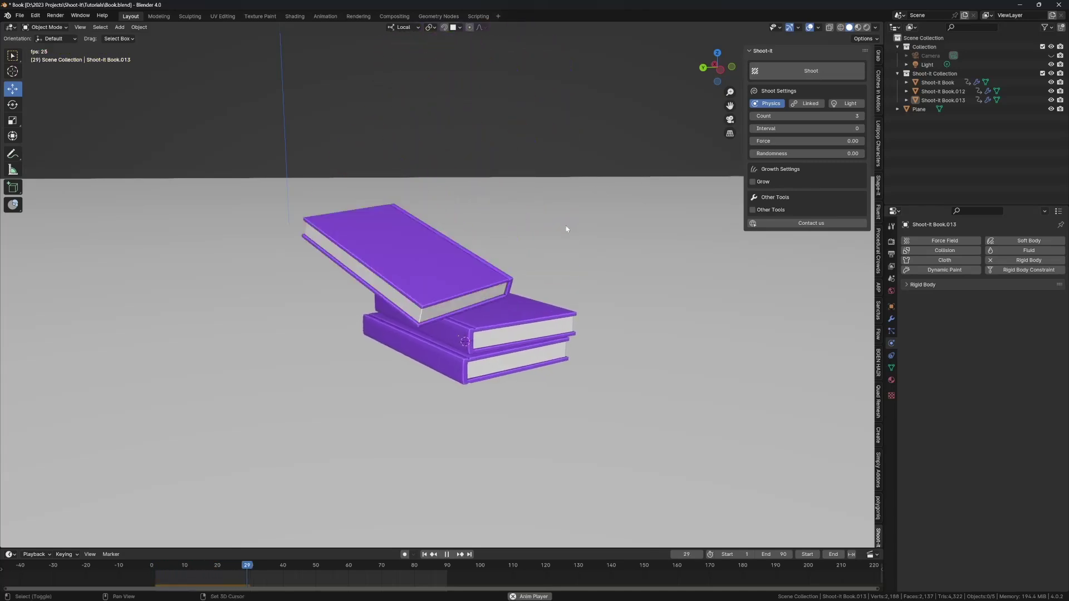
{"action": "key", "text": "space"}
{"action": "key", "text": "shift+Left"}
{"action": "key", "text": "space"}
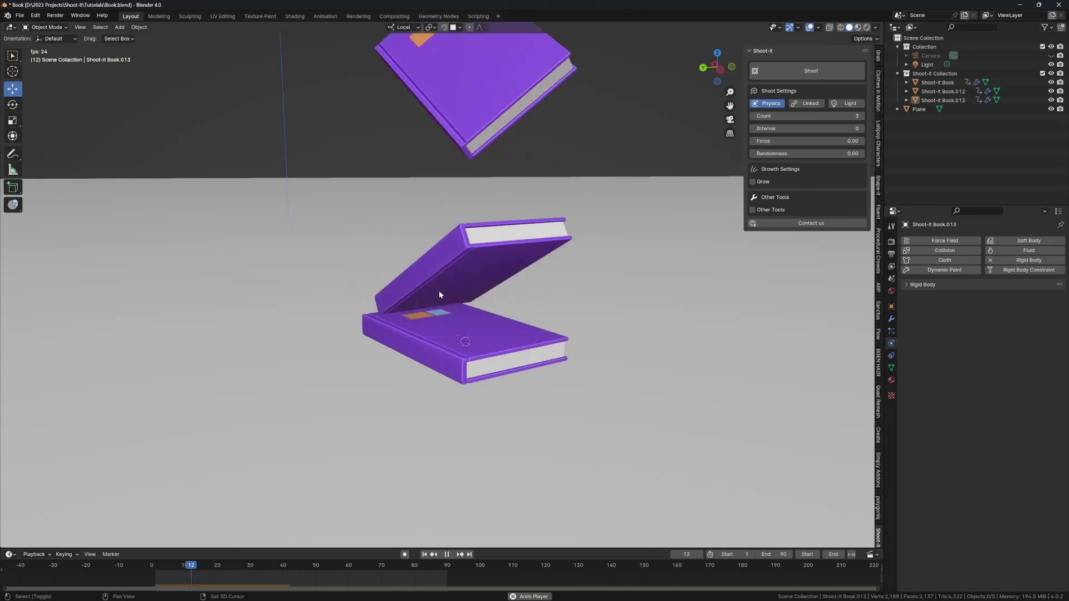
{"action": "key", "text": "space"}
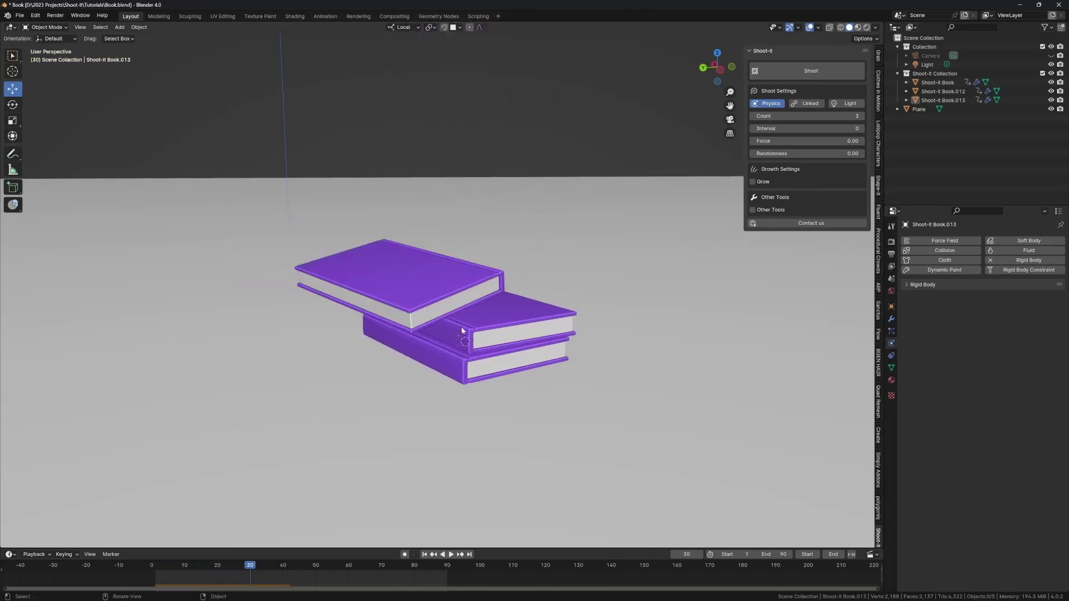
{"action": "key", "text": "shift+Left"}
{"action": "key", "text": "space"}
{"action": "key", "text": "space"}
{"action": "key", "text": "ctrl+z"}
{"action": "key", "text": "ctrl+z"}
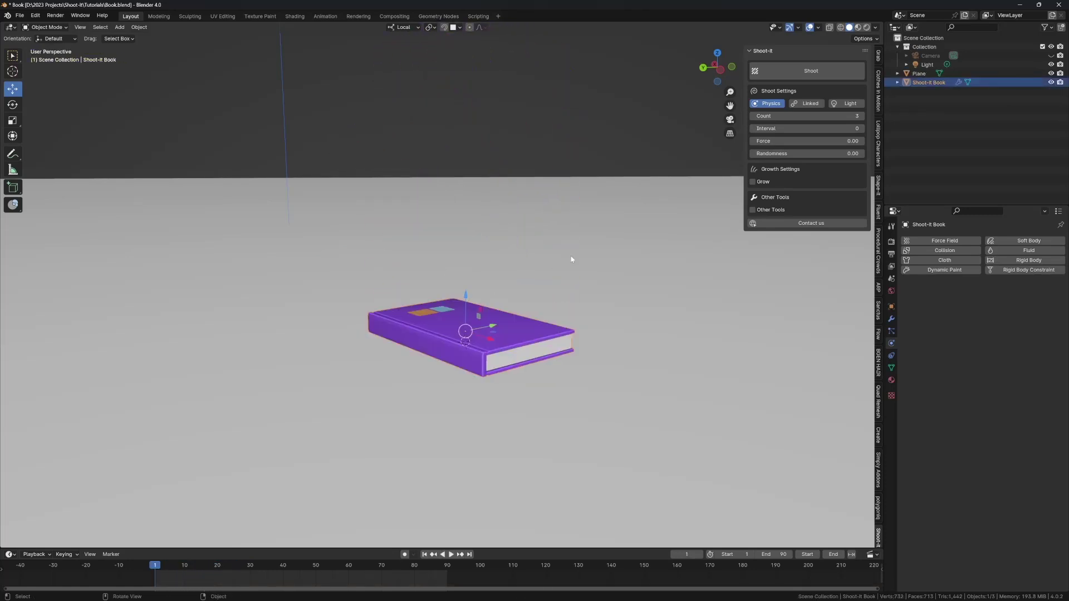
- Enable Grow in the Shoot-It growth settings
{"action": "left_click", "coordinate": [753, 182]}
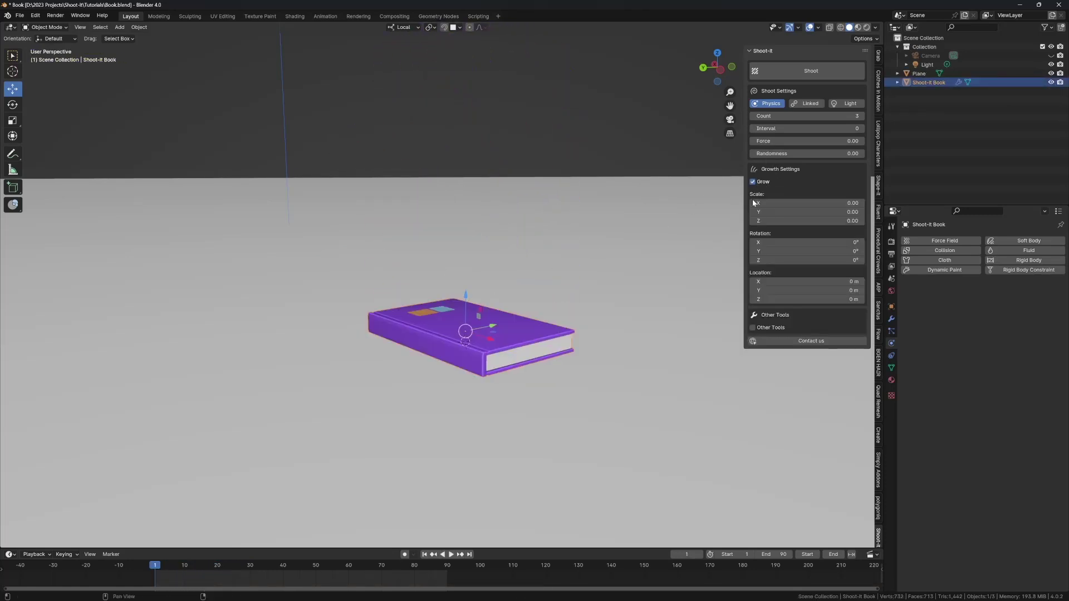
{"action": "middle_click_drag", "start_coordinate": [586, 273], "coordinate": [490, 308]}
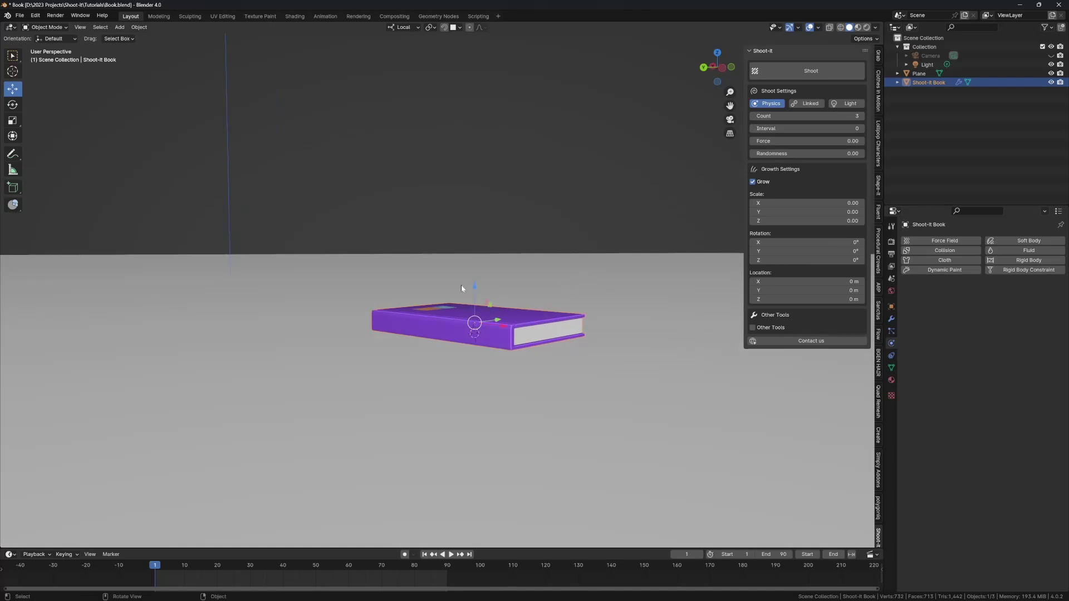
{"action": "scroll", "coordinate": [477, 316], "scroll_direction": "up", "scroll_amount": 4}
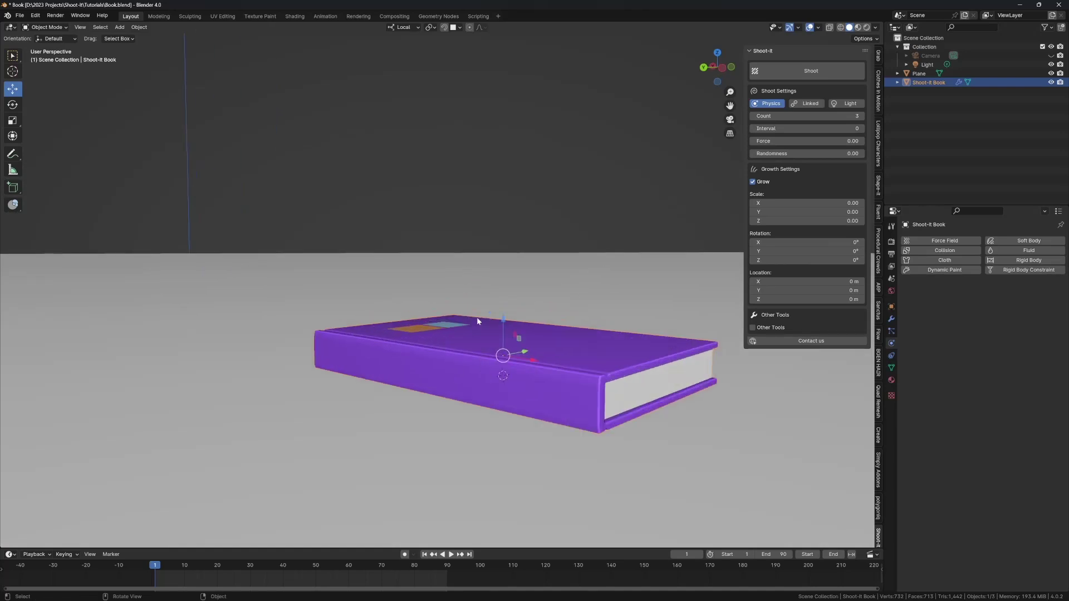
- Duplicate the book about 0.077 m upward along its local Z axis and delete the duplicate
{"action": "key", "text": "shift+d"}
{"action": "key", "text": "z"}
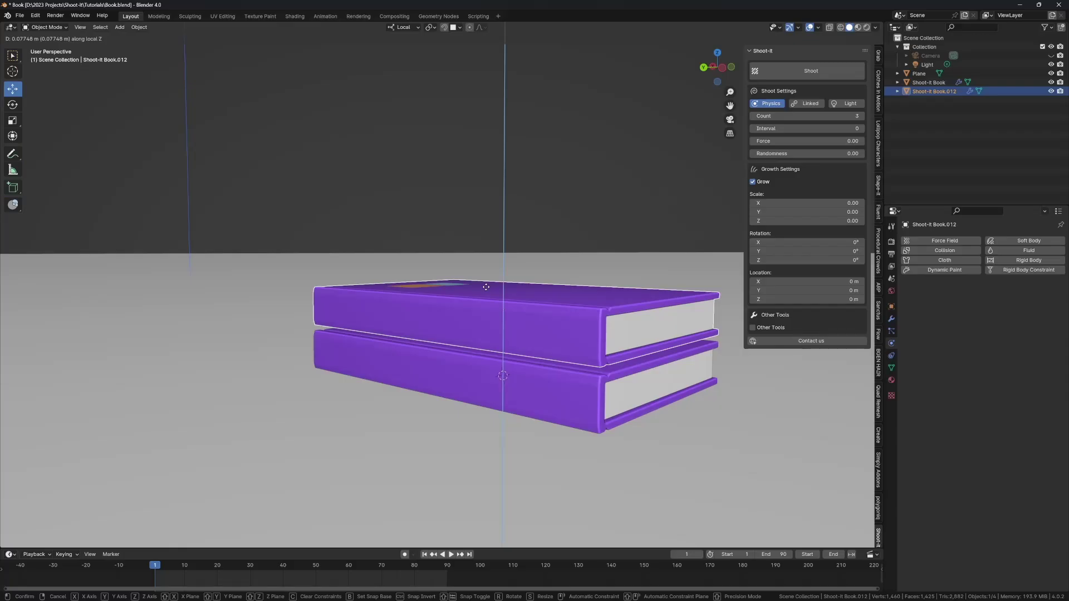
{"action": "left_click", "coordinate": [486, 286]}
{"action": "key", "text": "x"}
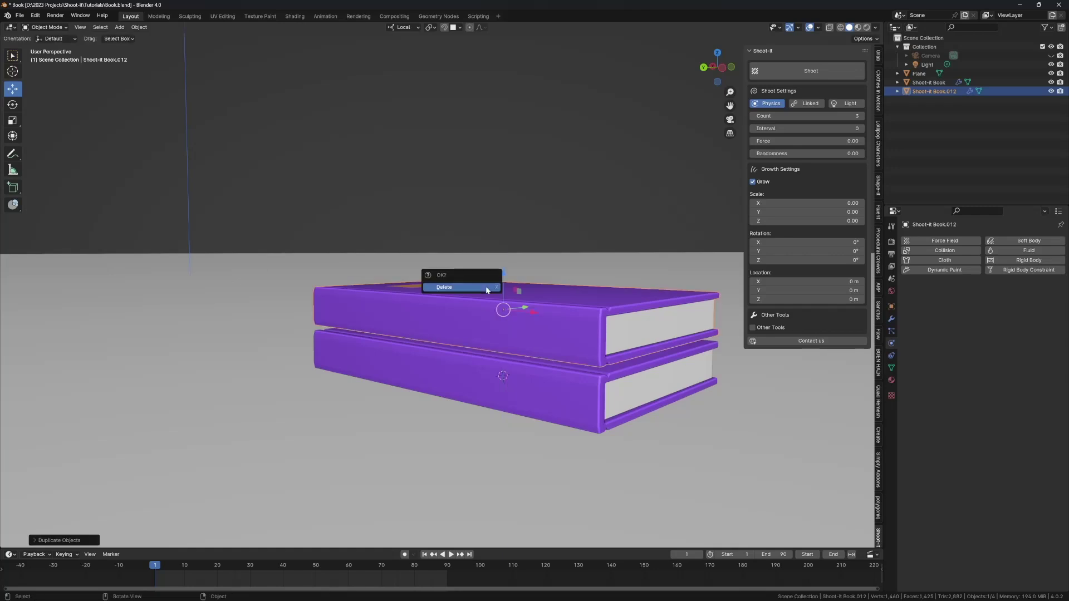
{"action": "left_click", "coordinate": [486, 287]}
- With the original book selected, set the growth location Z to 0.078 m
{"action": "left_click", "coordinate": [469, 328]}
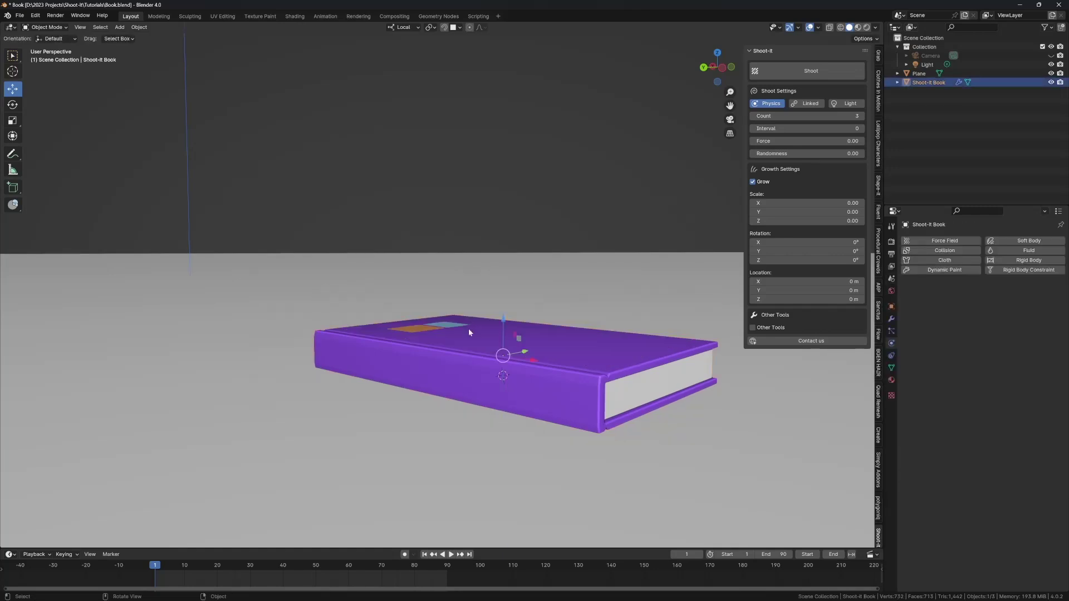
{"action": "left_click", "coordinate": [802, 300]}
{"action": "type", "text": "0"}
{"action": "key", "text": "Return"}
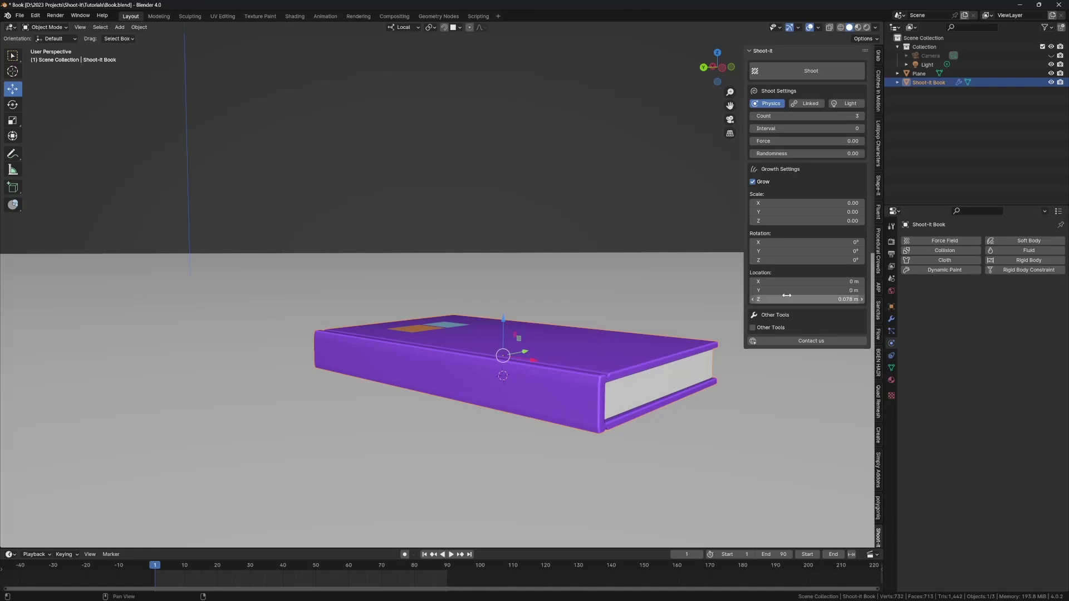
- Test-shoot the three books with the Z growth offset, replaying the animation several times, and undo the shot
{"action": "left_click", "coordinate": [781, 72]}
{"action": "key", "text": "shift+Left"}
{"action": "key", "text": "space"}
{"action": "key", "text": "space"}
{"action": "key", "text": "shift+Left"}
{"action": "key", "text": "space"}
{"action": "key", "text": "space"}
{"action": "key", "text": "shift+Left"}
{"action": "scroll", "coordinate": [536, 340], "scroll_direction": "down", "scroll_amount": 2}
{"action": "key", "text": "space"}
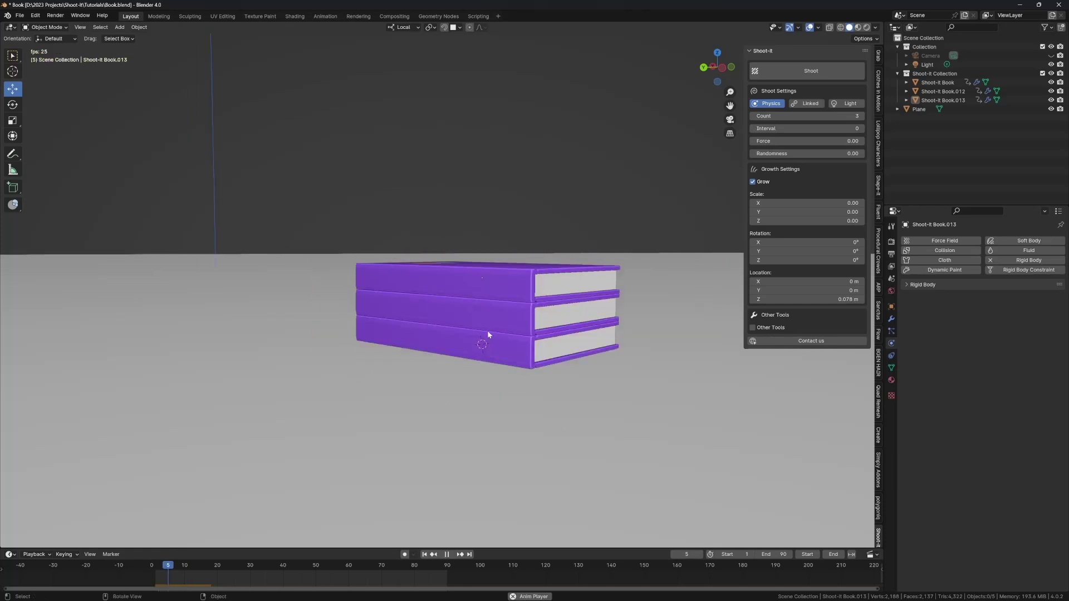
{"action": "key", "text": "Escape"}
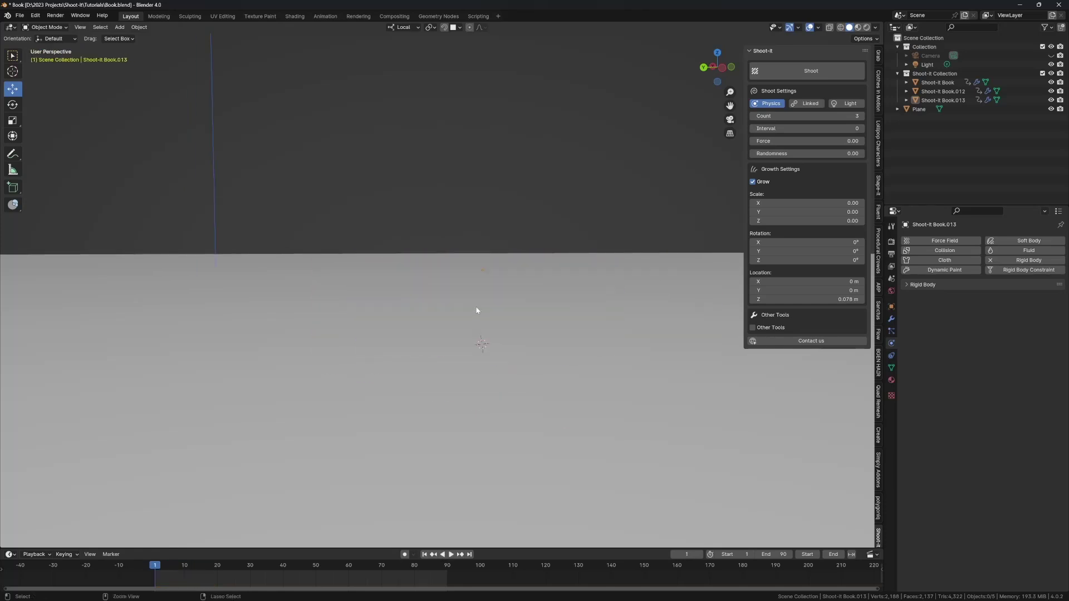
{"action": "key", "text": "ctrl+z"}
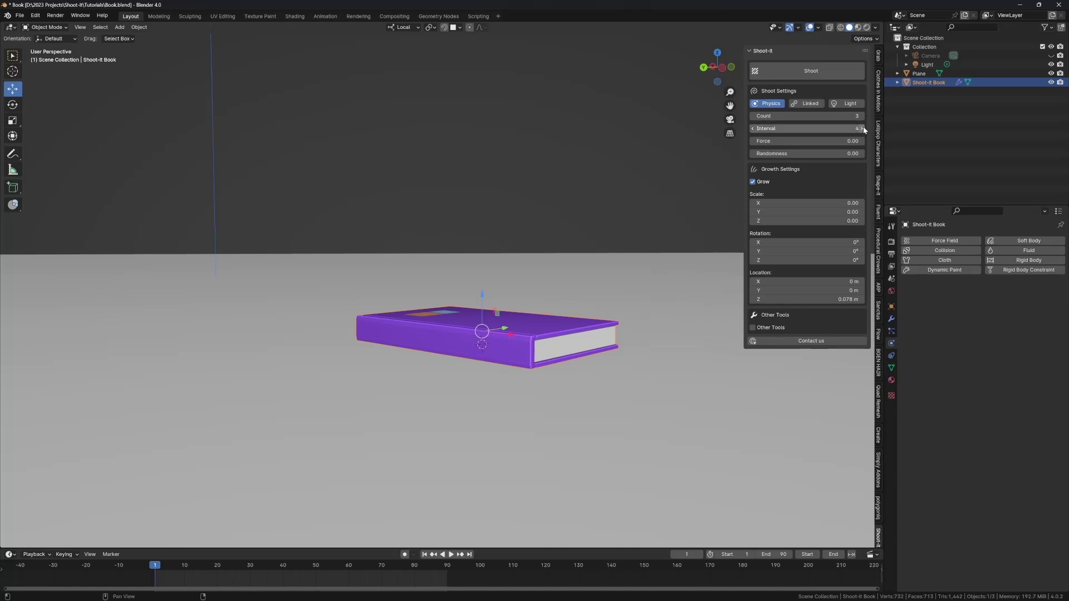
- Test-shoot the three books with an interval of 5, playing the animation, and undo the shot
{"action": "left_click", "coordinate": [862, 128]}
{"action": "left_click", "coordinate": [790, 75]}
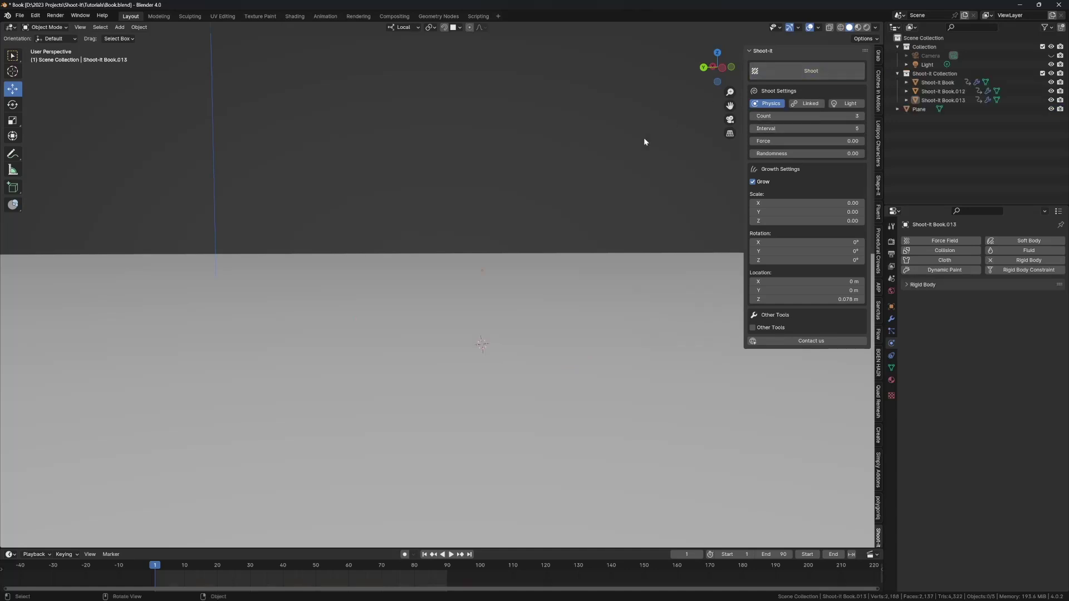
{"action": "key", "text": "space"}
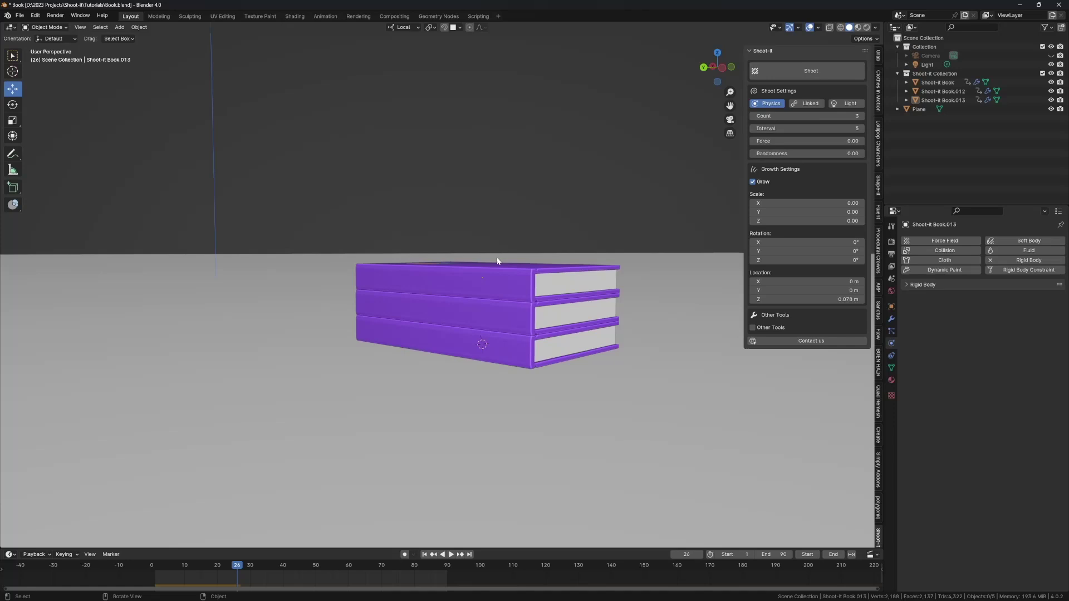
{"action": "key", "text": "ctrl+z"}
- Set the Shoot-It interval to 1
{"action": "double_click", "coordinate": [807, 128]}
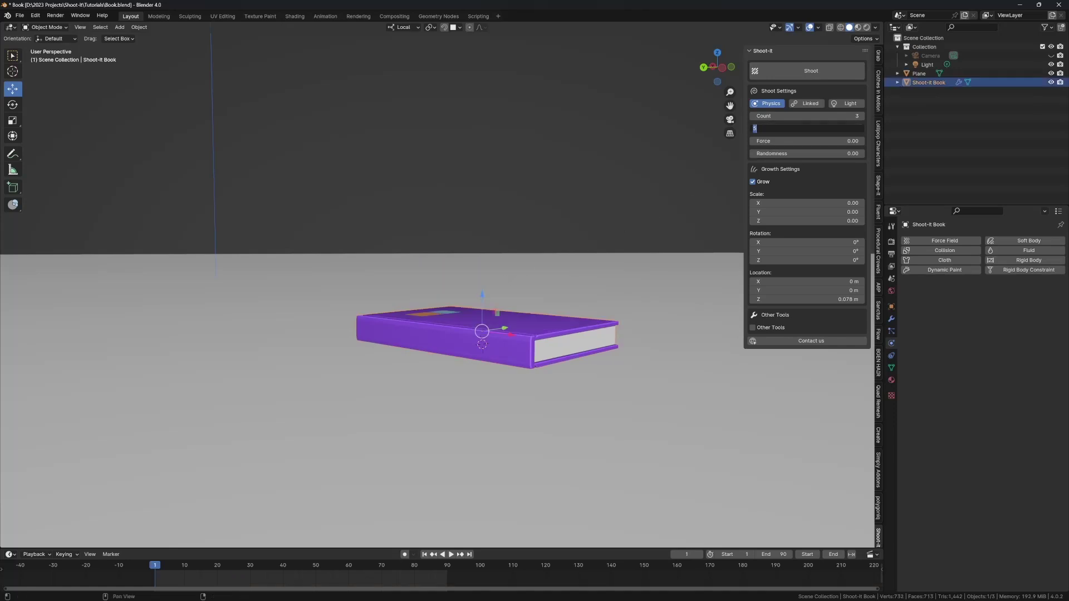
{"action": "type", "text": "1"}
{"action": "key", "text": "Return"}
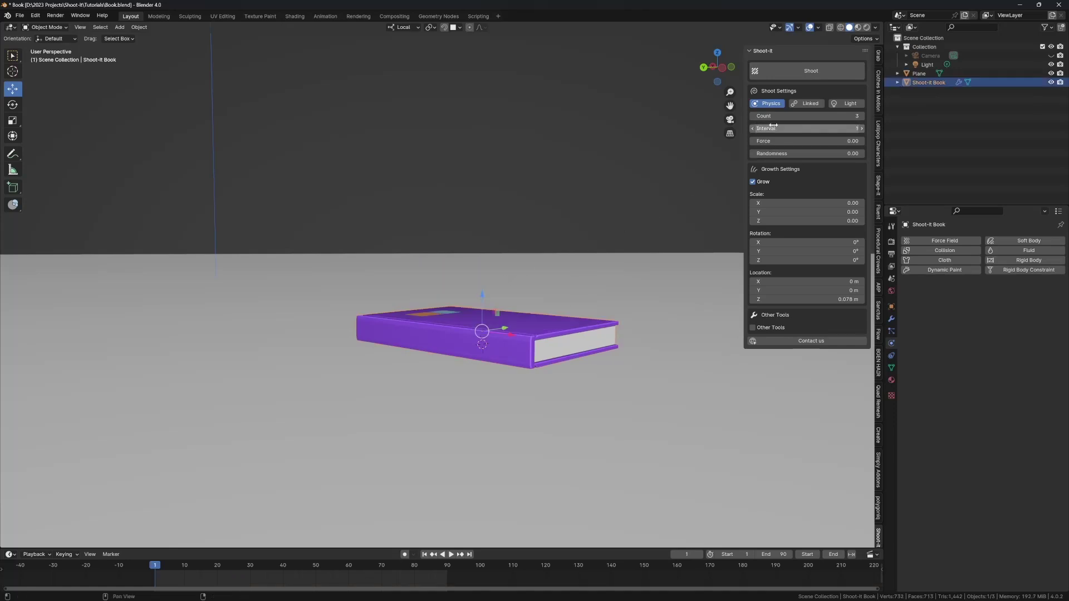
- Test-shoot the three books with the current interval, playing the animation, and undo the shot
{"action": "left_click", "coordinate": [789, 64]}
{"action": "key", "text": "space"}
{"action": "key", "text": "space"}
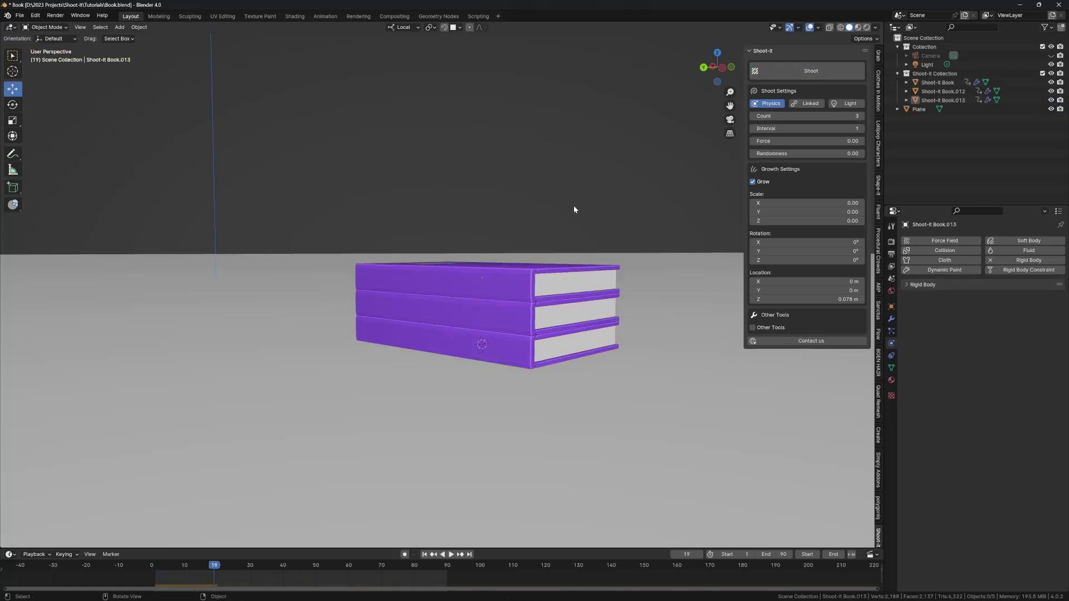
{"action": "key", "text": "ctrl+z"}
- Set the growth scale to -0.03 on X, Y and Z
{"action": "middle_click_drag", "start_coordinate": [567, 217], "coordinate": [571, 281]}
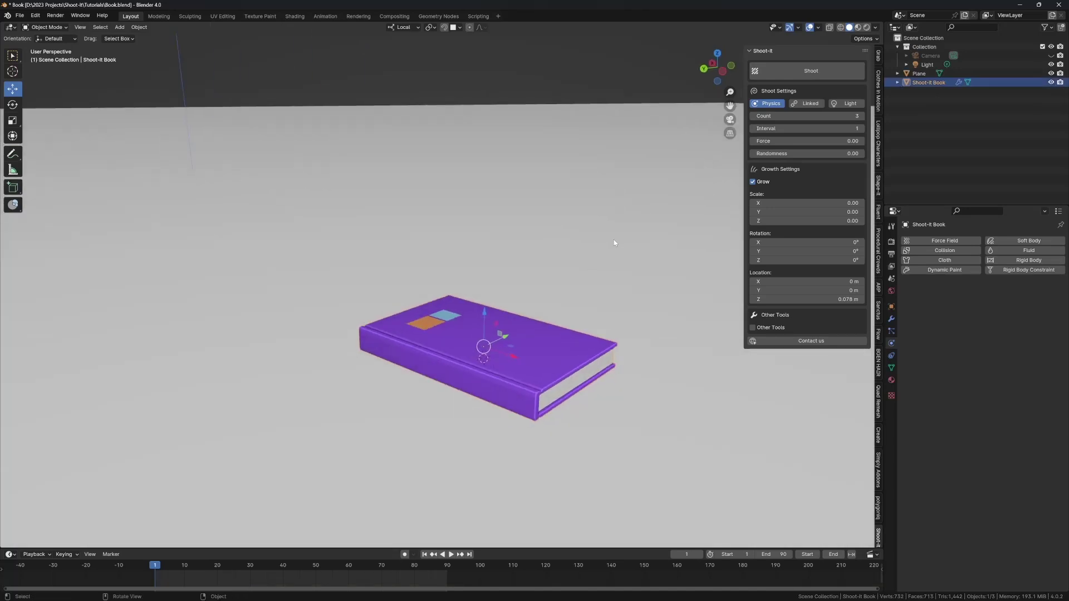
{"action": "left_click", "coordinate": [809, 204]}
{"action": "type", "text": "-"}
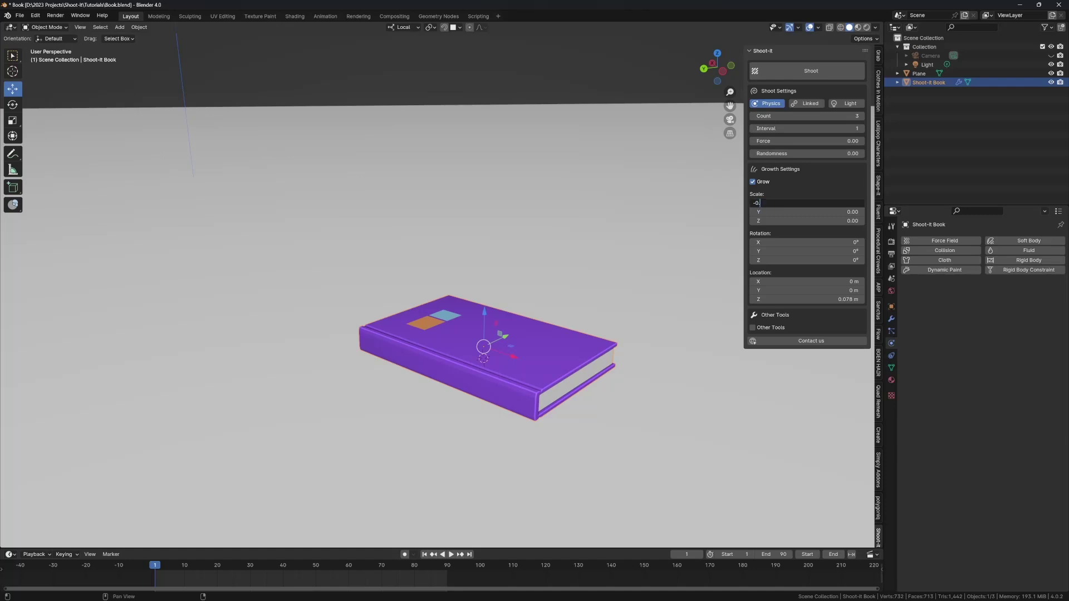
{"action": "type", "text": "0.03"}
{"action": "key", "text": "Return"}
{"action": "left_click", "coordinate": [815, 212]}
{"action": "type", "text": "-0.03"}
{"action": "key", "text": "Return"}
{"action": "left_click", "coordinate": [815, 220]}
{"action": "type", "text": "-0.03"}
{"action": "key", "text": "Return"}
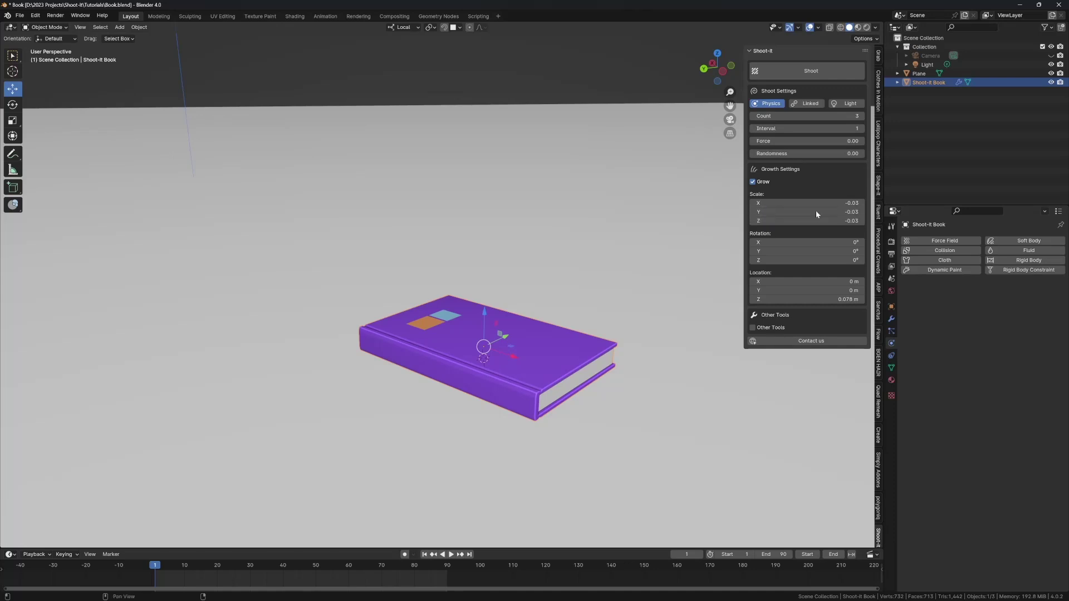
- Set the growth scale to -0.05 on all three axes at once
{"action": "left_click_drag", "start_coordinate": [807, 203], "coordinate": [807, 221]}
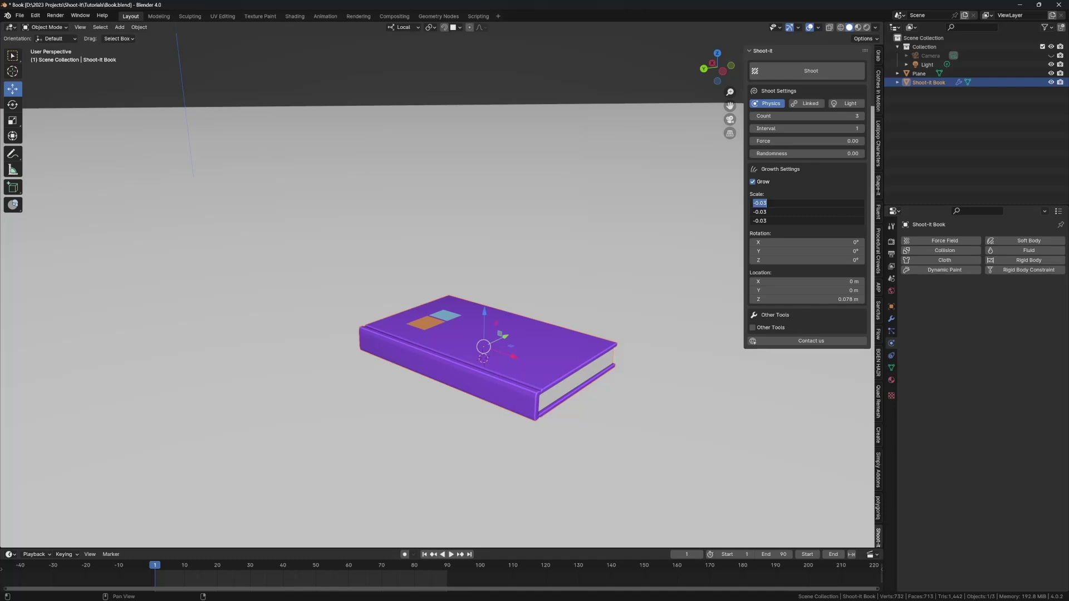
{"action": "type", "text": "-"}
{"action": "key", "text": "Return"}
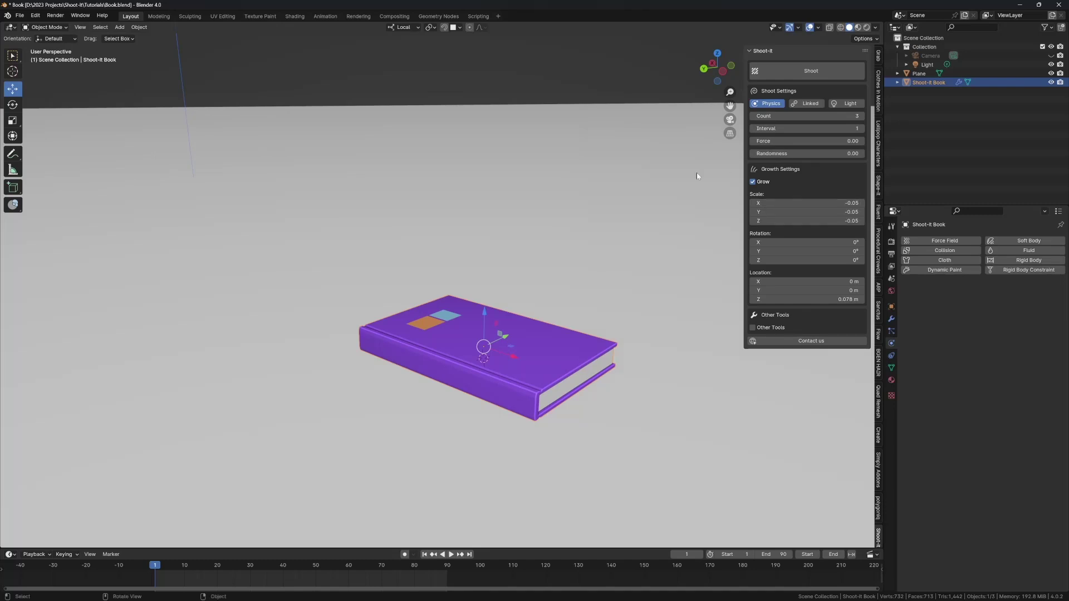
- Examine the growth scale values and compare them with the book's own scale and rotation in its object properties
{"action": "left_click_drag", "start_coordinate": [807, 203], "coordinate": [807, 221]}
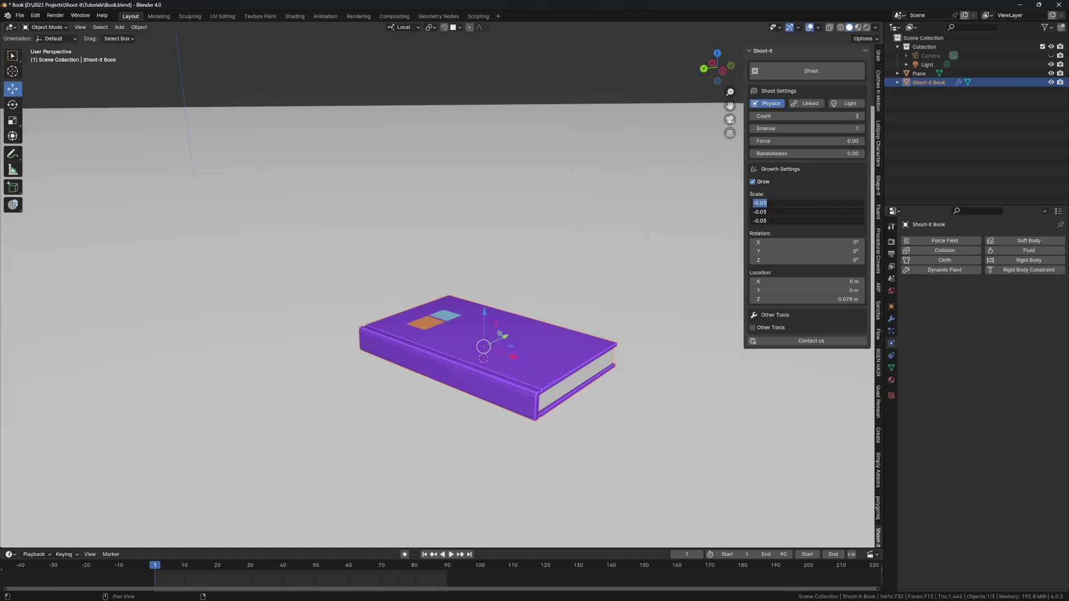
{"action": "key", "text": "Return"}
{"action": "left_click", "coordinate": [891, 306]}
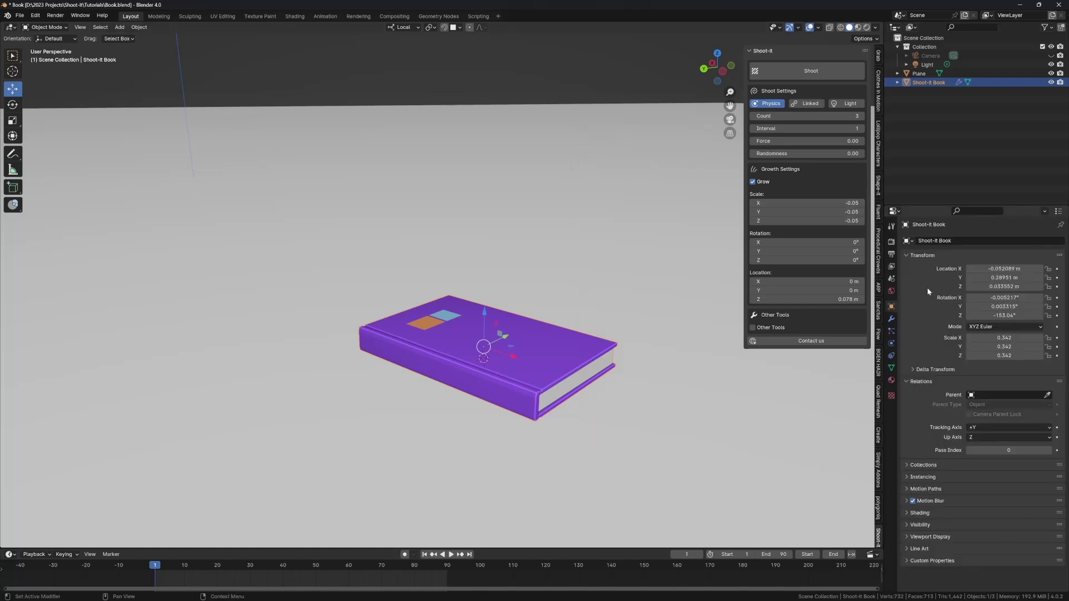
{"action": "left_click_drag", "start_coordinate": [995, 338], "coordinate": [995, 355]}
{"action": "left_click", "coordinate": [995, 297]}
{"action": "left_click_drag", "start_coordinate": [996, 297], "coordinate": [995, 315]}
{"action": "key", "text": "Escape"}
- Test-shoot the three books with the shrinking growth scale, playing the animation and viewing the stack closely, and undo the shot
{"action": "left_click", "coordinate": [811, 71]}
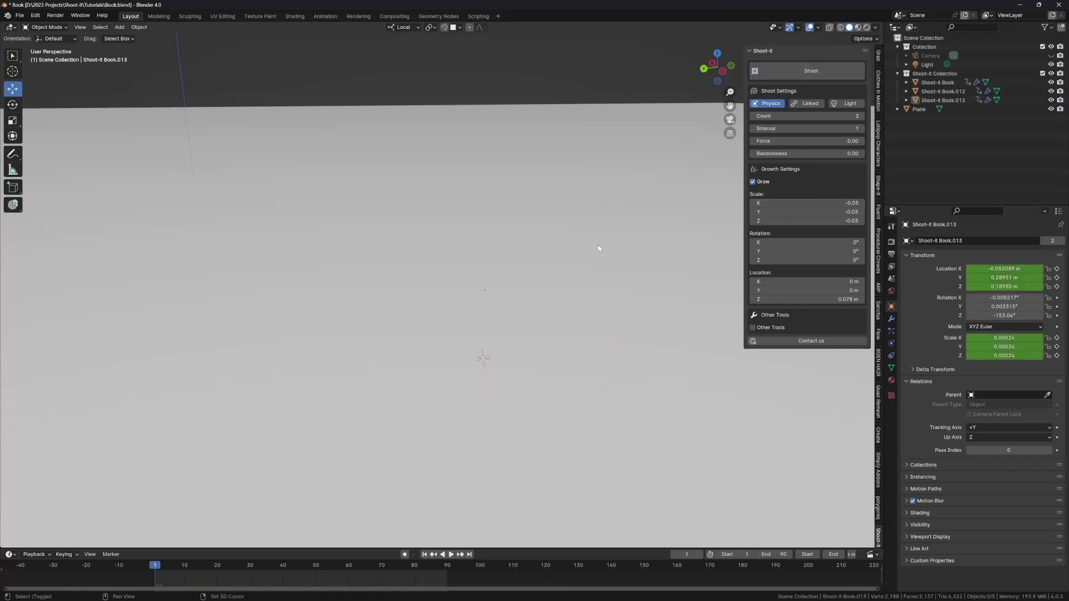
{"action": "key", "text": "space"}
{"action": "key", "text": "space"}
{"action": "middle_click_drag", "start_coordinate": [561, 258], "coordinate": [414, 284]}
{"action": "scroll", "coordinate": [414, 284], "scroll_direction": "up", "scroll_amount": 3}
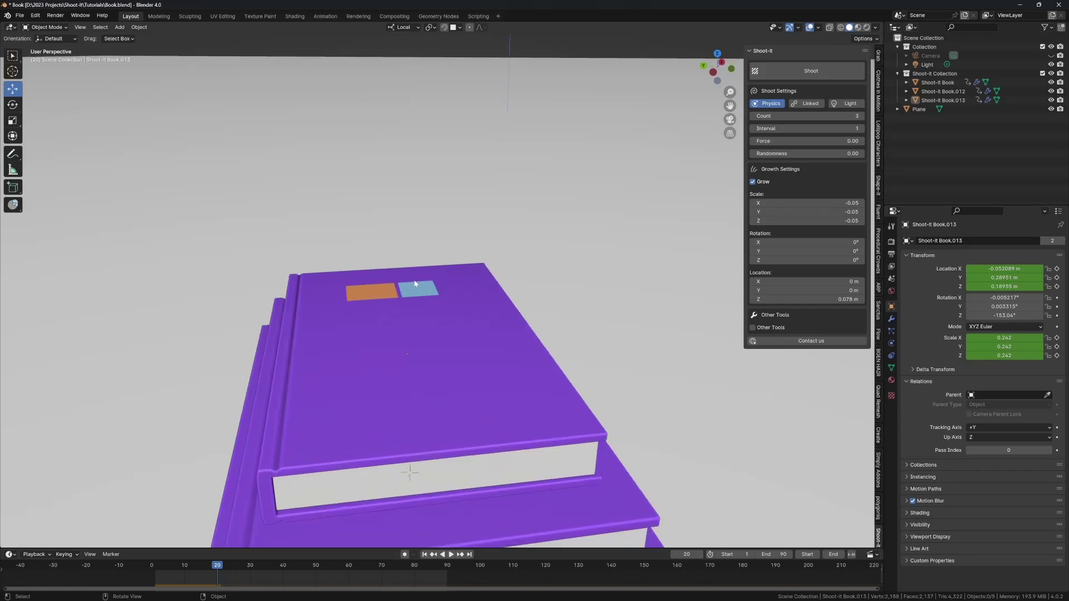
{"action": "scroll", "coordinate": [425, 275], "scroll_direction": "down", "scroll_amount": 6}
{"action": "key", "text": "ctrl+z"}
- Preview the book in rendered shading, test-shoot the books without the light effect, and undo the shot
{"action": "key", "text": "z"}
{"action": "left_click", "coordinate": [466, 234]}
{"action": "key", "text": "space"}
{"action": "key", "text": "Escape"}
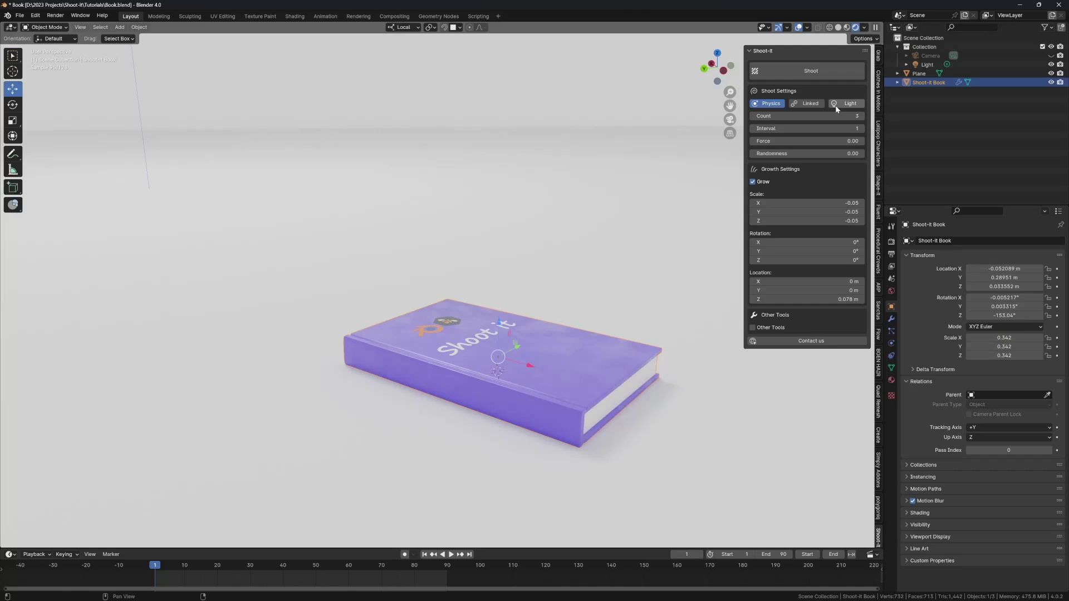
{"action": "left_click", "coordinate": [813, 73]}
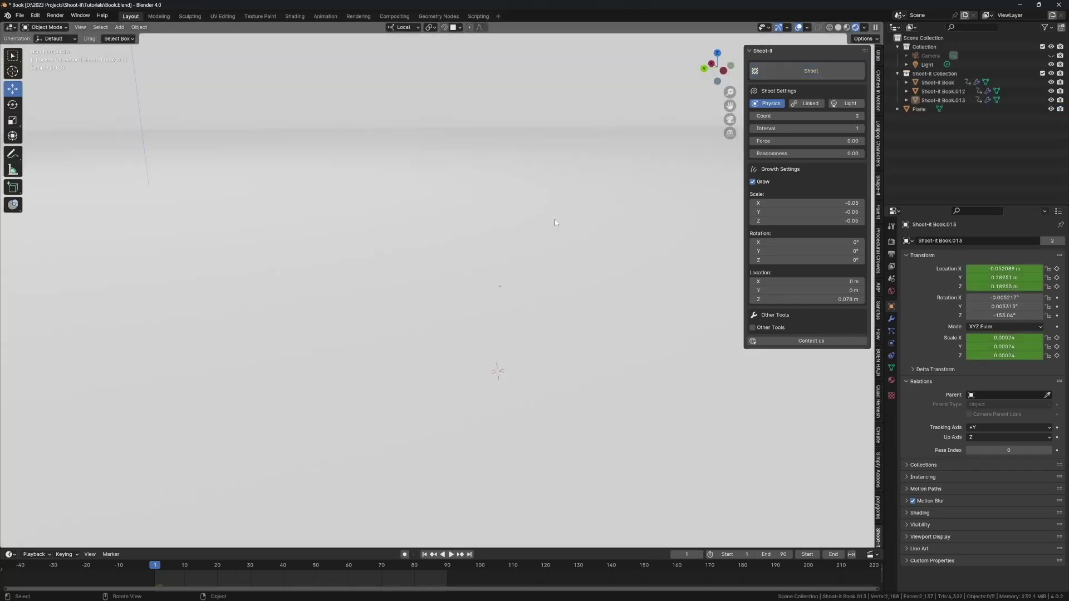
{"action": "key", "text": "ctrl+z"}
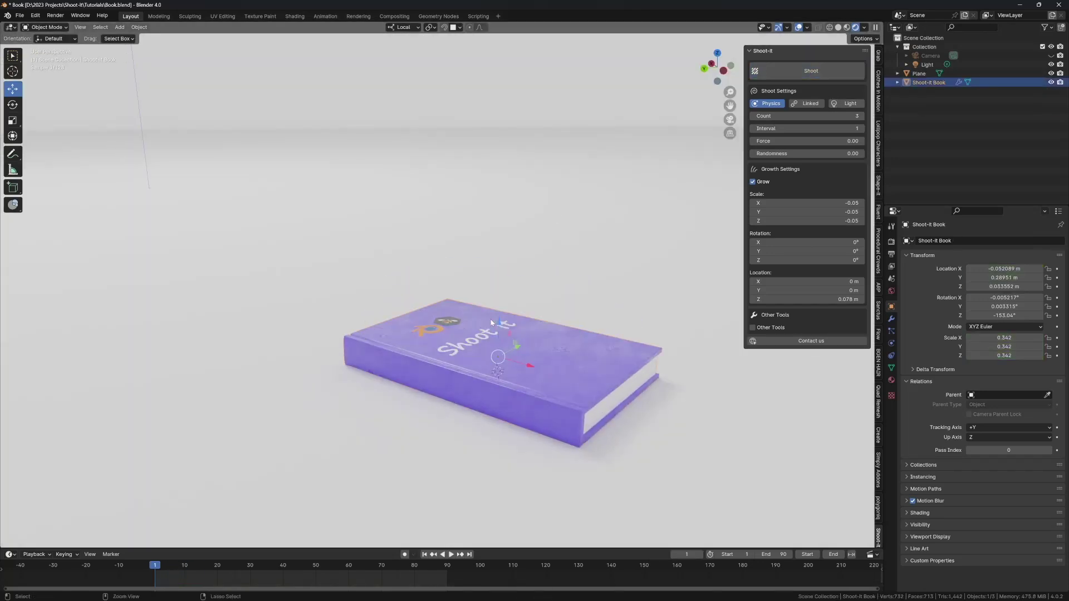
- Enable the Light option, test-shoot the books with it, undo the shot and return to solid shading
{"action": "left_click", "coordinate": [846, 103]}
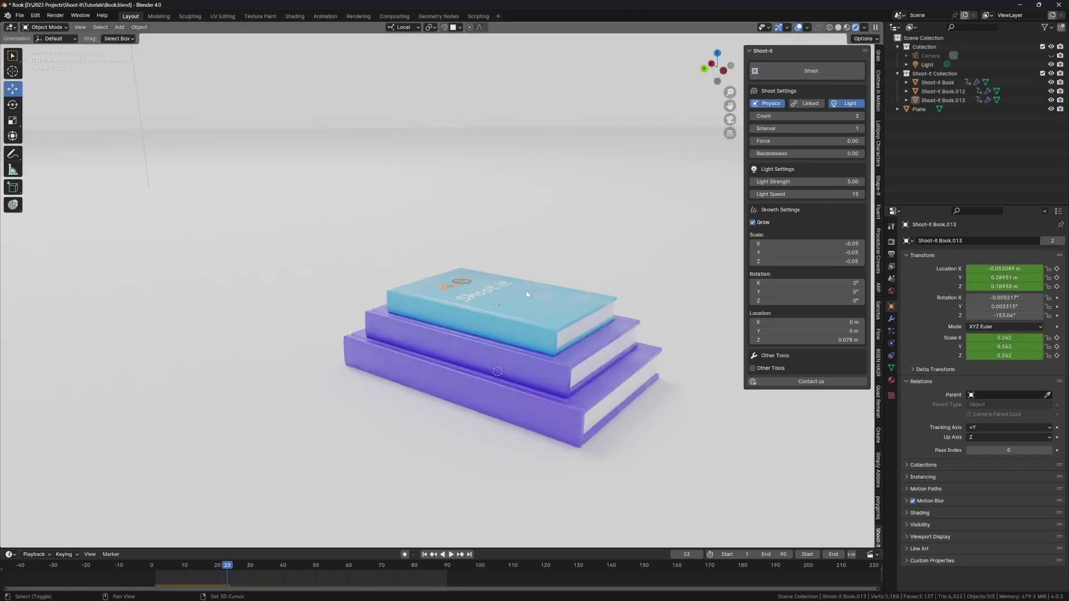
{"action": "key", "text": "ctrl+z"}
{"action": "key", "text": "z"}
{"action": "left_click", "coordinate": [558, 267]}
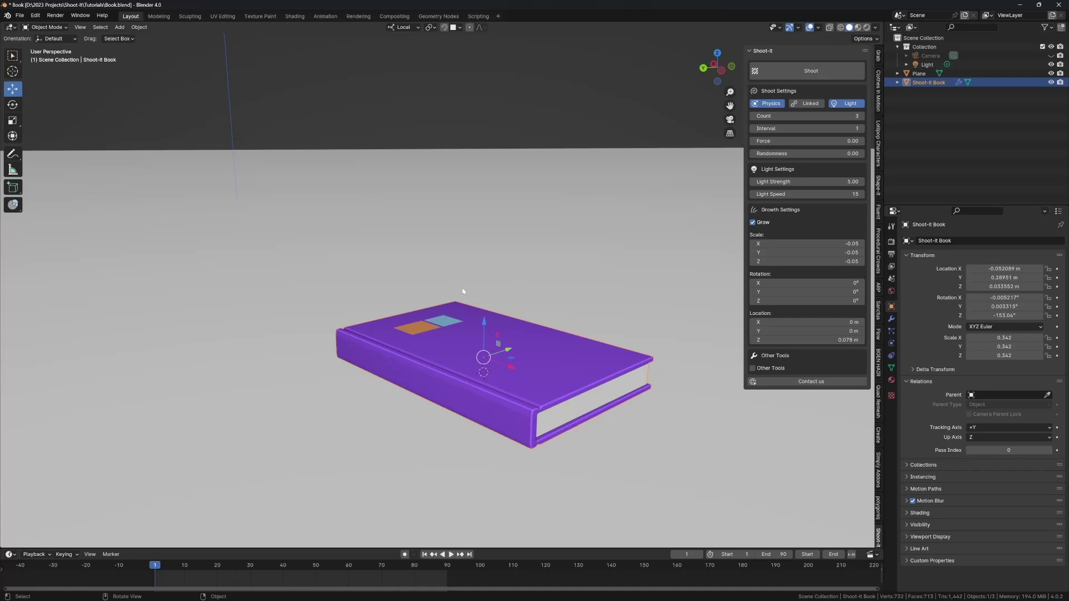
- Duplicate the book straight up to about 0.71 m, and duplicate that copy along Z to float just above it
{"action": "scroll", "coordinate": [603, 269], "scroll_direction": "down", "scroll_amount": 4}
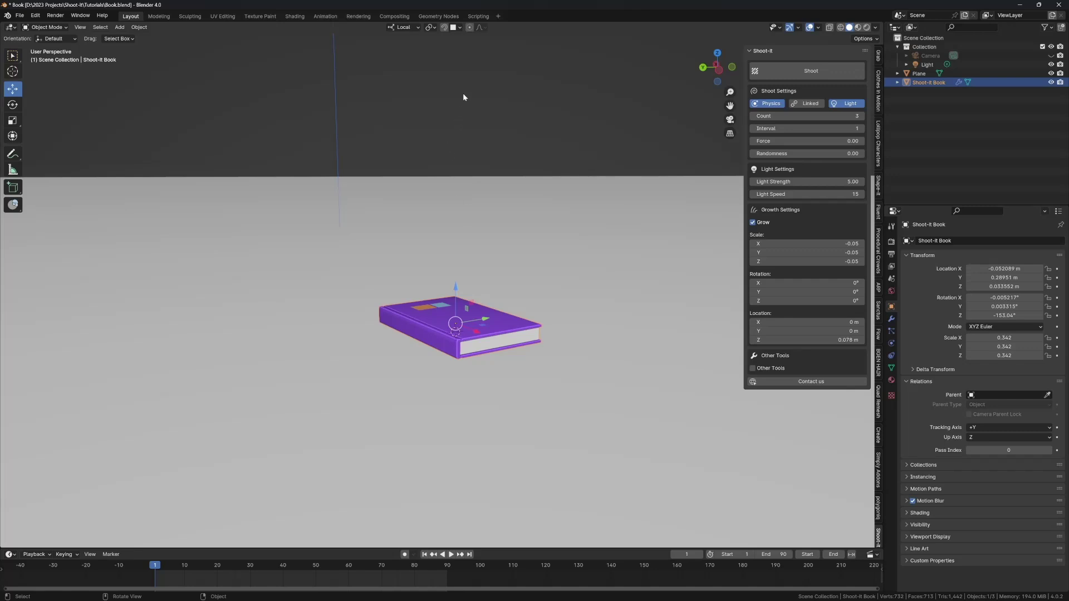
{"action": "middle_click_drag", "start_coordinate": [443, 326], "coordinate": [453, 328]}
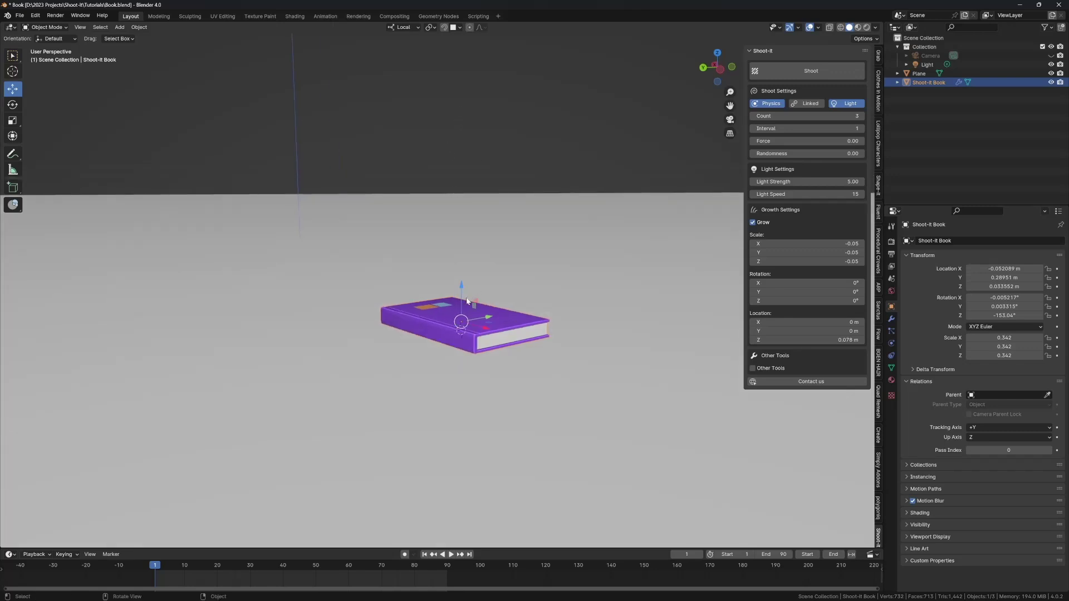
{"action": "key", "text": "shift+d"}
{"action": "key", "text": "z"}
{"action": "left_click", "coordinate": [462, 139]}
{"action": "key", "text": "shift+d"}
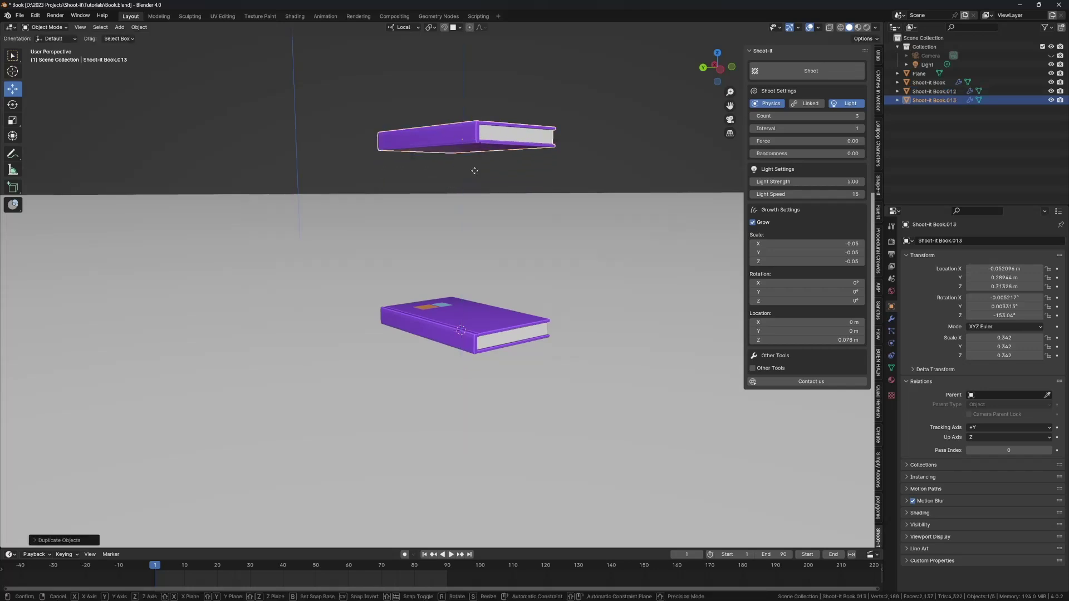
{"action": "key", "text": "z"}
{"action": "left_click", "coordinate": [475, 143]}
- Select both floating book copies and raise them together along Z, bringing the lower one to about 0.92 m
{"action": "left_click", "coordinate": [475, 143], "text": "shift"}
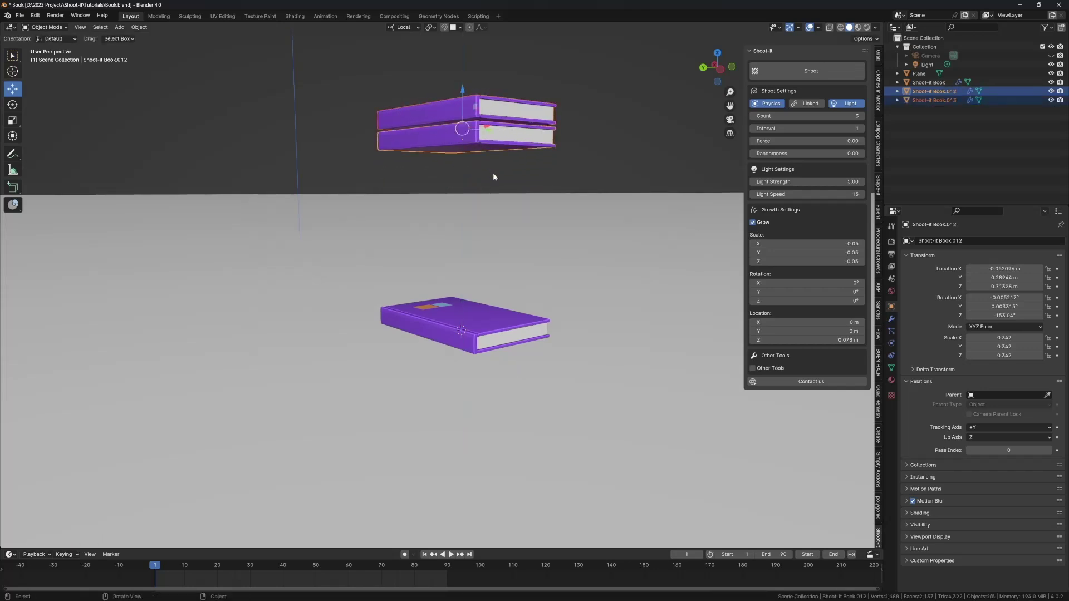
{"action": "key", "text": "g"}
{"action": "key", "text": "z"}
{"action": "left_click", "coordinate": [490, 116]}
- Shoot the book on the ground into a stack of three and play the animation
{"action": "middle_click_drag", "start_coordinate": [490, 115], "coordinate": [504, 139], "text": "shift"}
{"action": "left_click", "coordinate": [456, 344]}
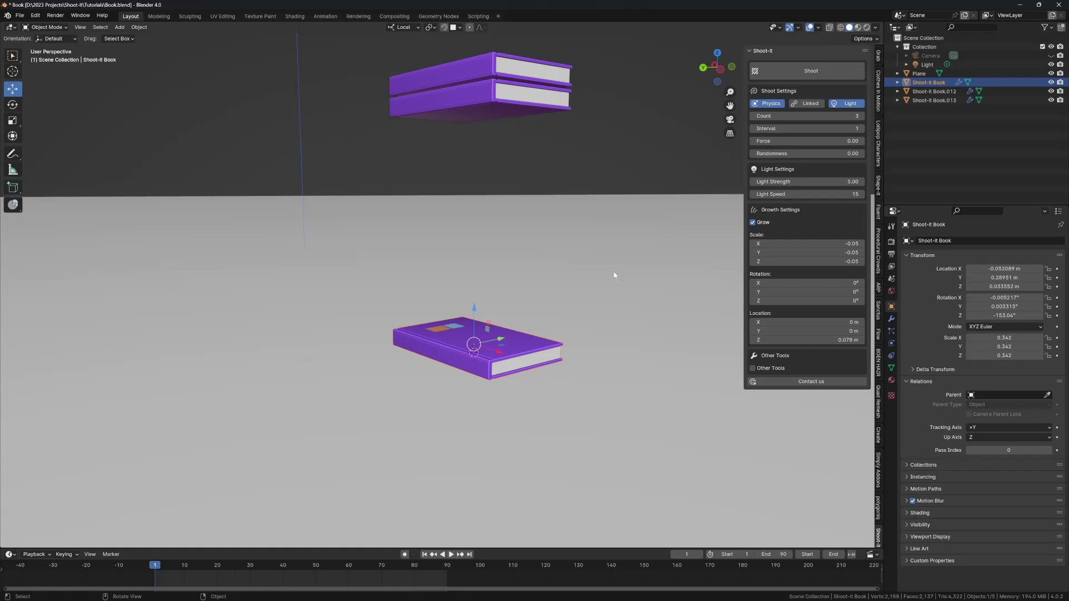
{"action": "left_click", "coordinate": [780, 66]}
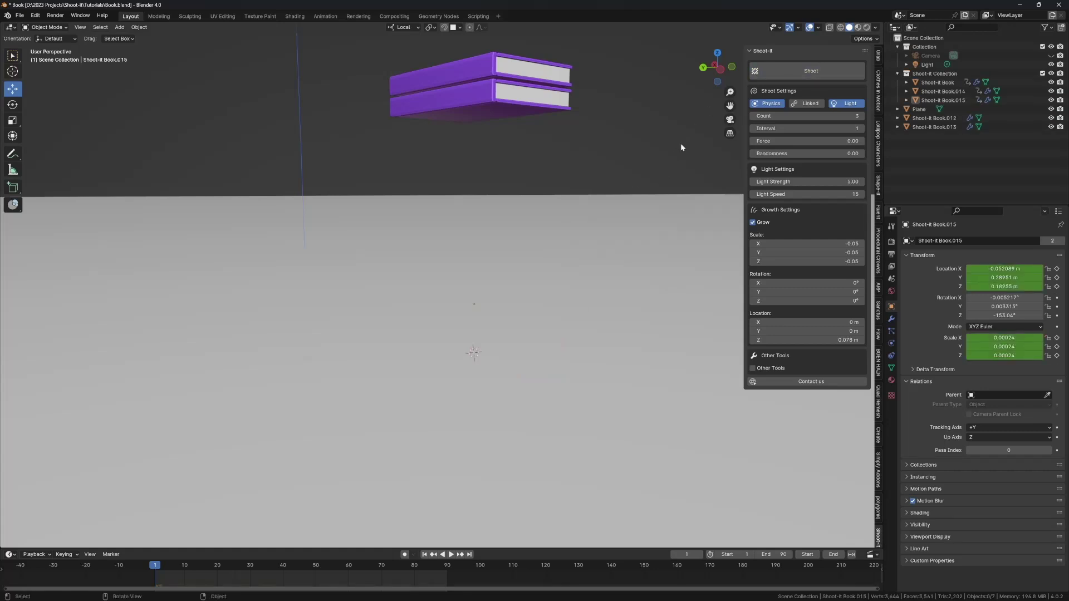
{"action": "key", "text": "space"}
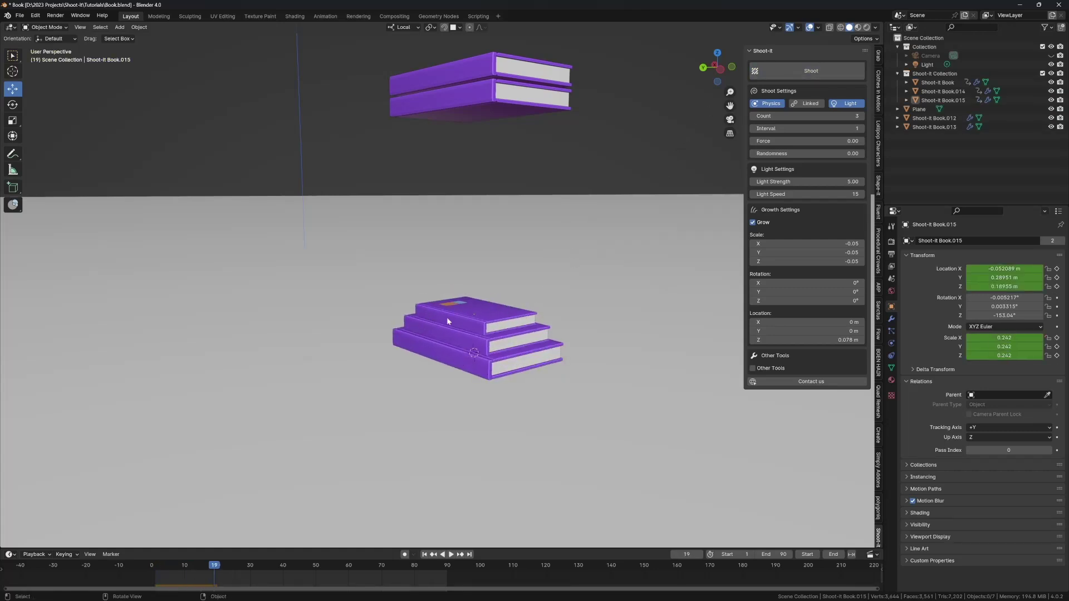
{"action": "key", "text": "Escape"}
{"action": "key", "text": "space"}
- Move the lower floating book down to about 0.39 m, above the three-book stack
{"action": "left_click", "coordinate": [474, 104]}
{"action": "key", "text": "g"}
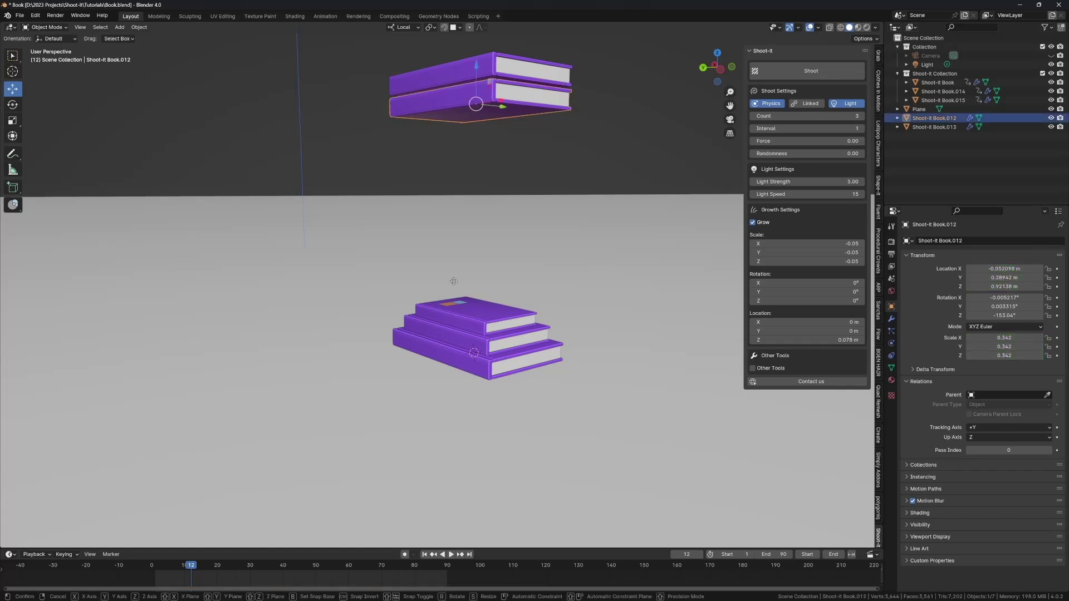
{"action": "left_click", "coordinate": [456, 432]}
- Select the stack's top book and step back through the animation to frame 5 to examine how it grows
{"action": "left_click", "coordinate": [484, 323]}
{"action": "key", "text": "Left"}
{"action": "key", "text": "Left"}
{"action": "key", "text": "Left"}
{"action": "key", "text": "Left"}
{"action": "key", "text": "Left"}
{"action": "key", "text": "Left"}
{"action": "key", "text": "Left"}
{"action": "key", "text": "Left"}
{"action": "key", "text": "Right"}
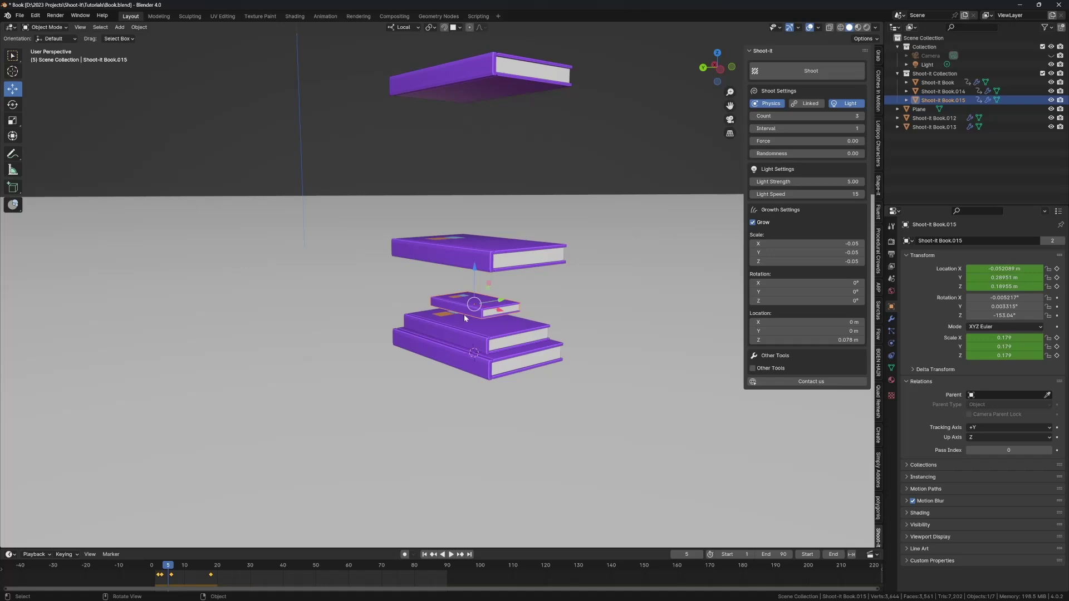
- Lower the book floating just above the stack along Z to about 0.31 m and scale it down to about 0.129
{"action": "left_click", "coordinate": [485, 263]}
{"action": "middle_click_drag", "start_coordinate": [485, 264], "coordinate": [509, 259]}
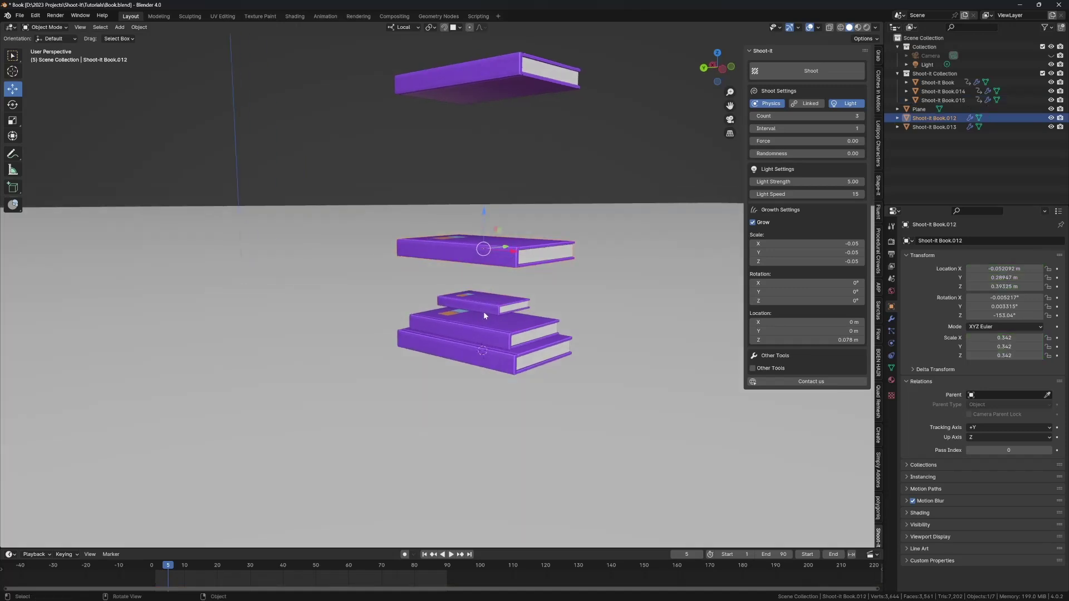
{"action": "key", "text": "g"}
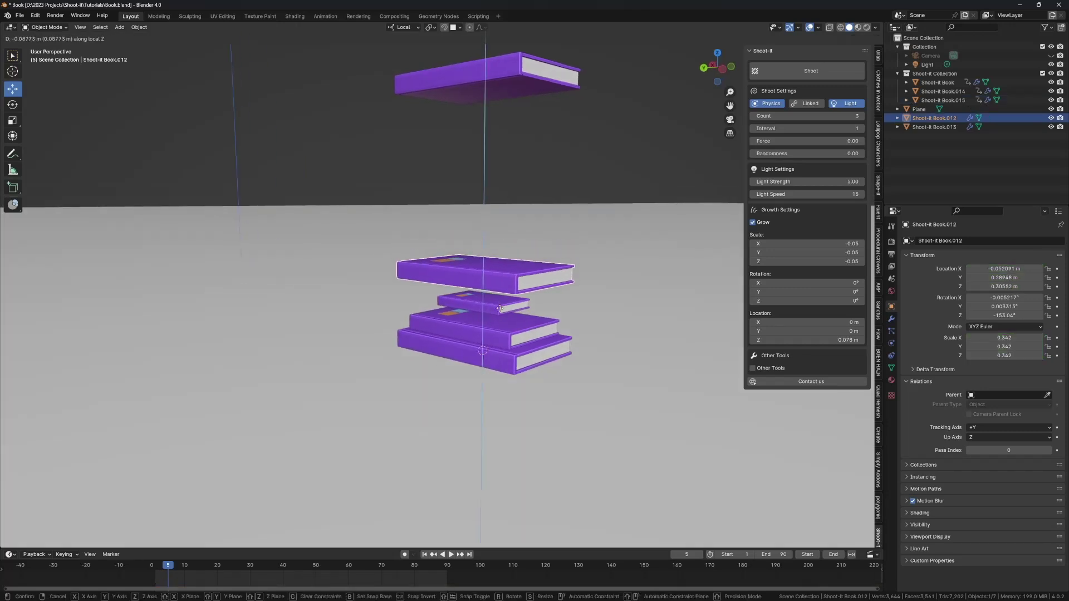
{"action": "left_click", "coordinate": [504, 303]}
{"action": "key", "text": "s"}
{"action": "left_click", "coordinate": [505, 274]}
{"action": "middle_click_drag", "start_coordinate": [505, 274], "coordinate": [492, 294]}
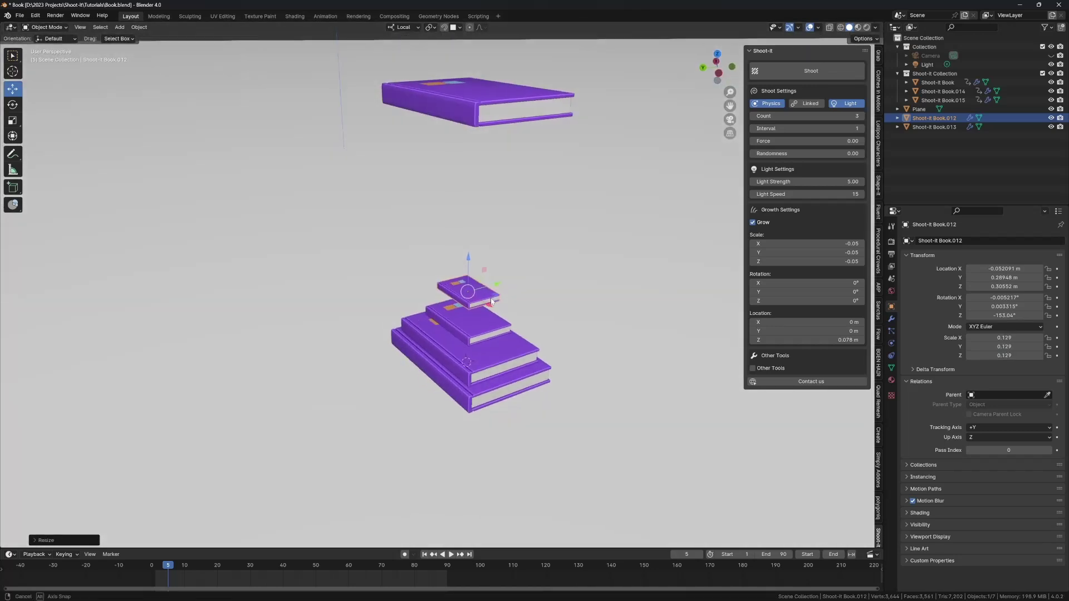
- Set the growth rotation to 5° on Z and the growth scale to 0 on all three axes
{"action": "left_click", "coordinate": [805, 301]}
{"action": "type", "text": "5"}
{"action": "key", "text": "Return"}
{"action": "scroll", "coordinate": [656, 286], "scroll_direction": "up", "scroll_amount": 3}
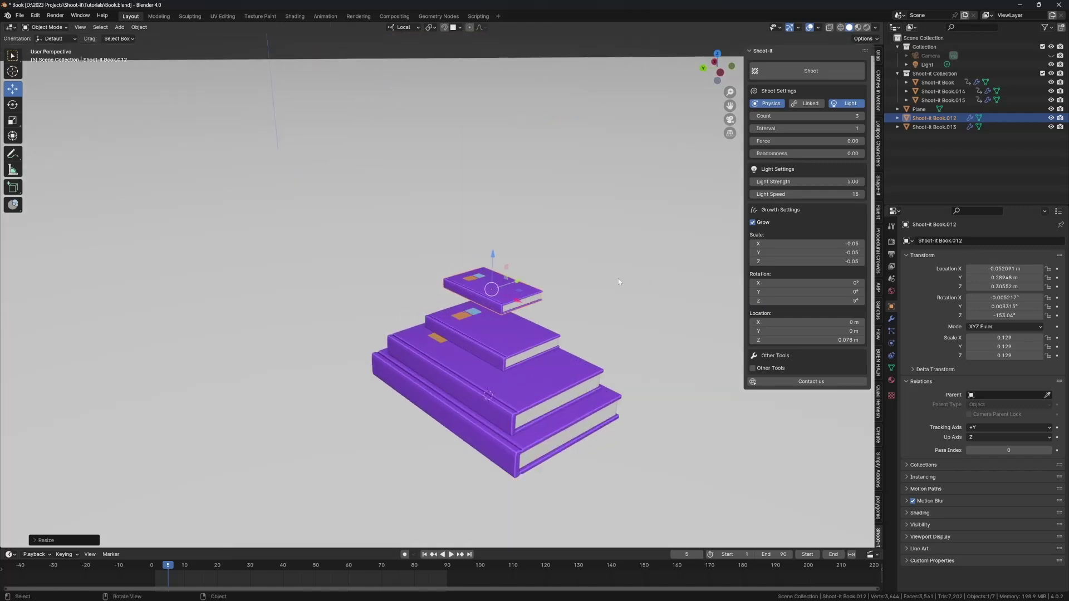
{"action": "middle_click_drag", "start_coordinate": [618, 279], "coordinate": [652, 263]}
{"action": "left_click_drag", "start_coordinate": [807, 244], "coordinate": [807, 261]}
{"action": "type", "text": "0"}
{"action": "key", "text": "Return"}
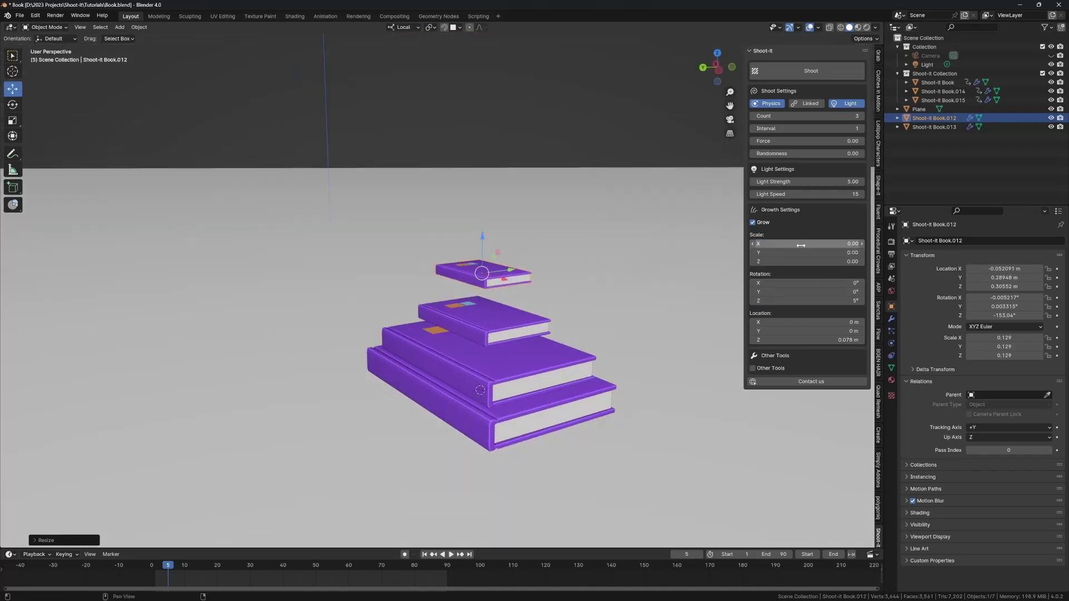
{"action": "middle_click_drag", "start_coordinate": [596, 256], "coordinate": [583, 243]}
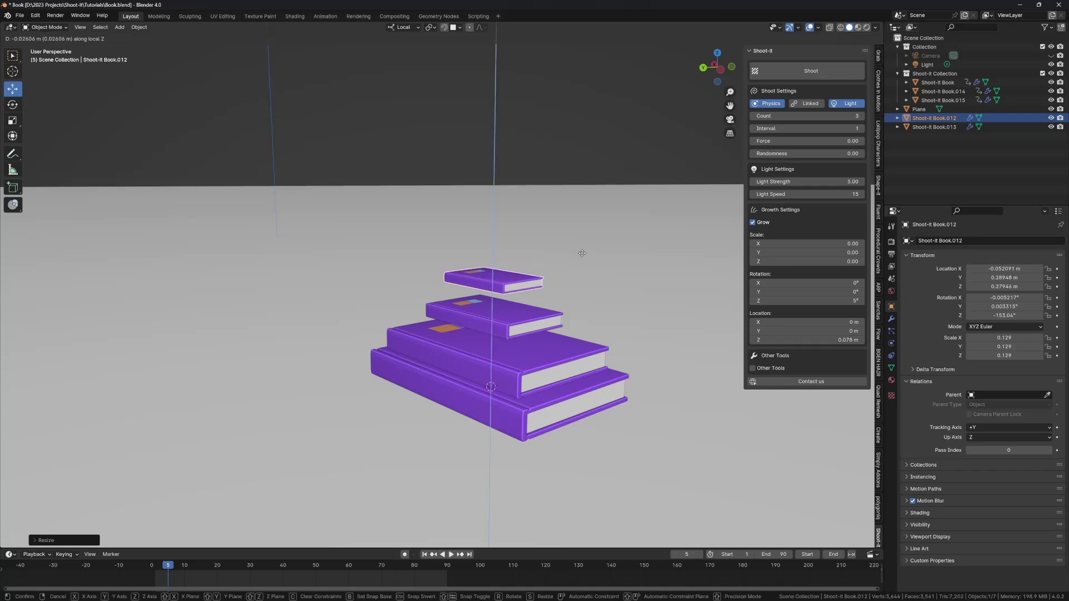
{"action": "left_click", "coordinate": [574, 251]}
{"action": "middle_click_drag", "start_coordinate": [573, 250], "coordinate": [517, 274]}
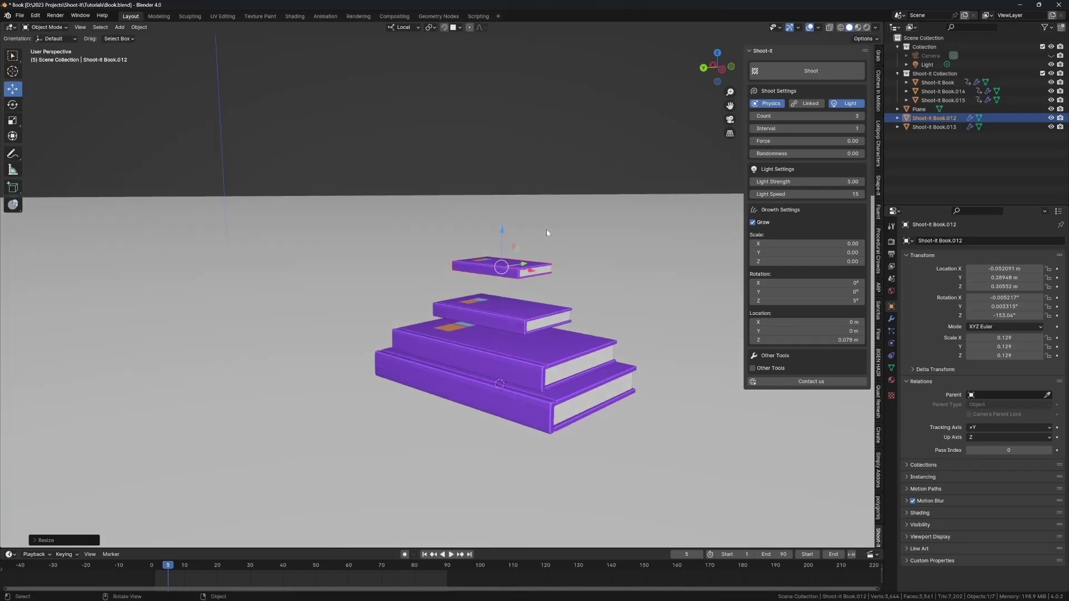
- Play the animation from frame 1 until the three-book stack is fully grown, and set the Shoot-It count to 5
{"action": "key", "text": "shift+Left"}
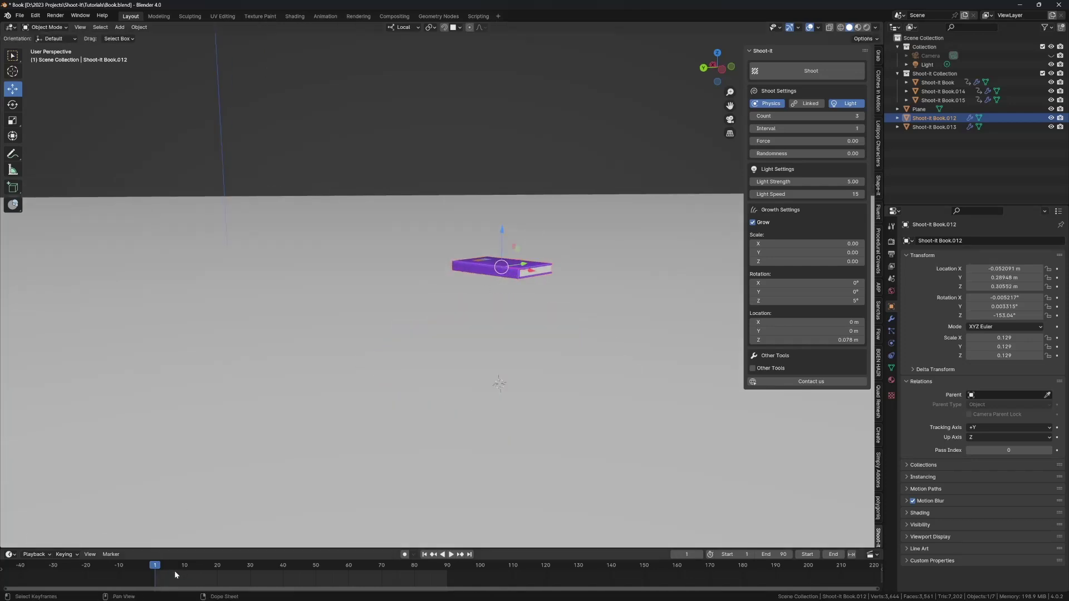
{"action": "key", "text": "space"}
{"action": "key", "text": "space"}
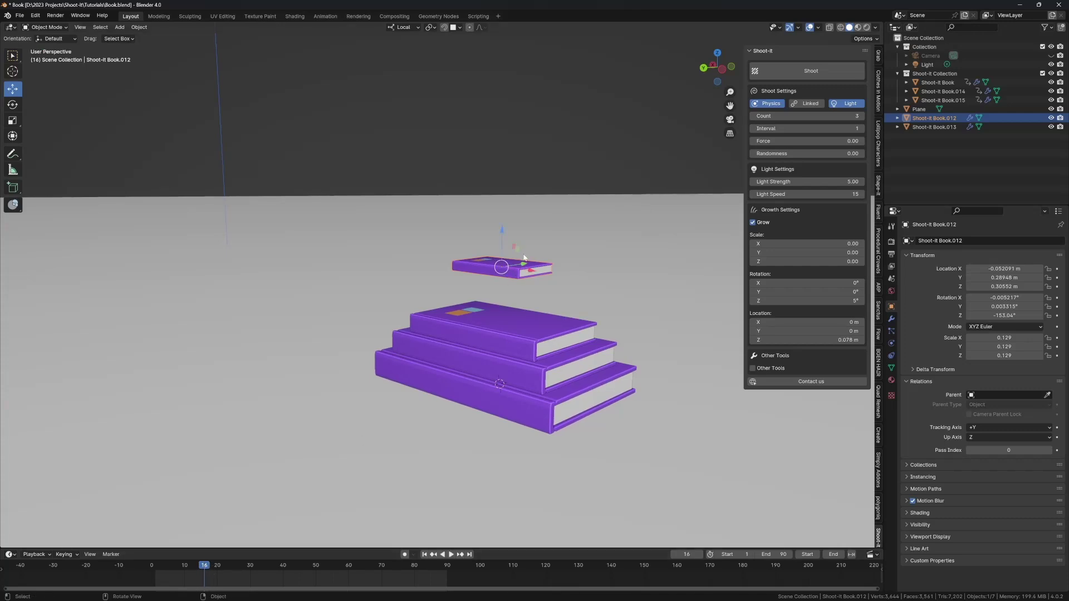
{"action": "left_click_drag", "start_coordinate": [818, 115], "coordinate": [822, 116]}
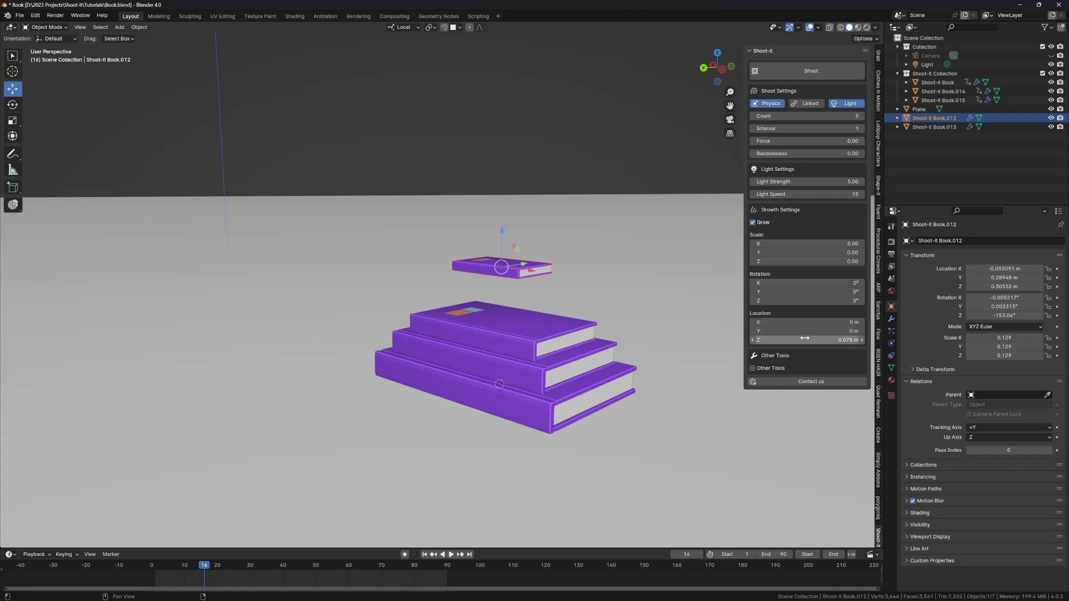
- Duplicate the small book about 0.03 m up its local Z axis to gauge the spacing, and delete the duplicate
{"action": "scroll", "coordinate": [567, 284], "scroll_direction": "up", "scroll_amount": 6}
{"action": "middle_click_drag", "start_coordinate": [592, 275], "coordinate": [584, 281], "text": "shift"}
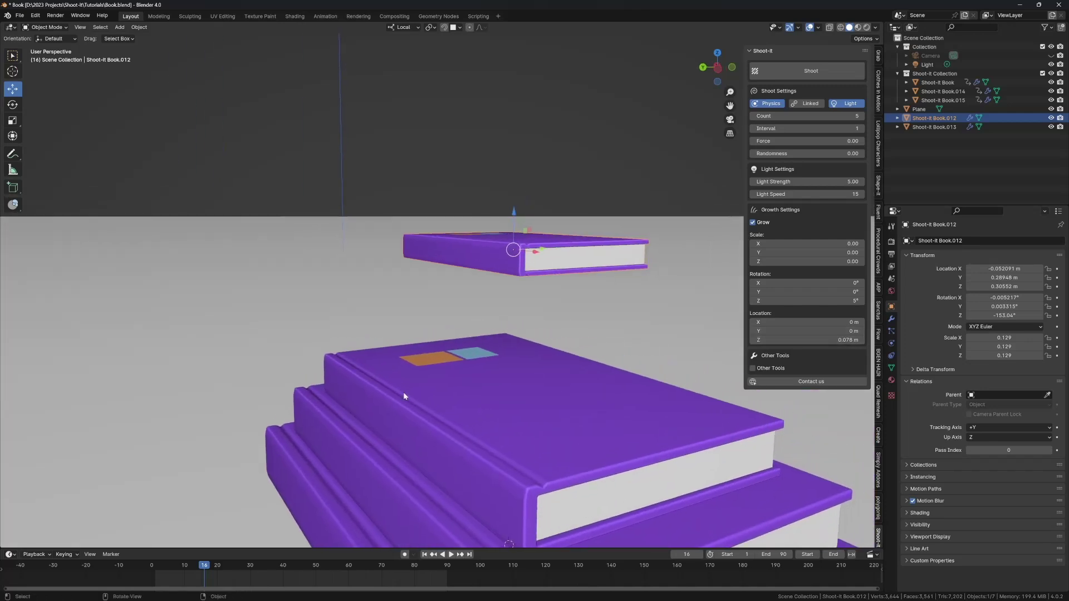
{"action": "key", "text": "shift+d"}
{"action": "key", "text": "z"}
{"action": "key", "text": "z"}
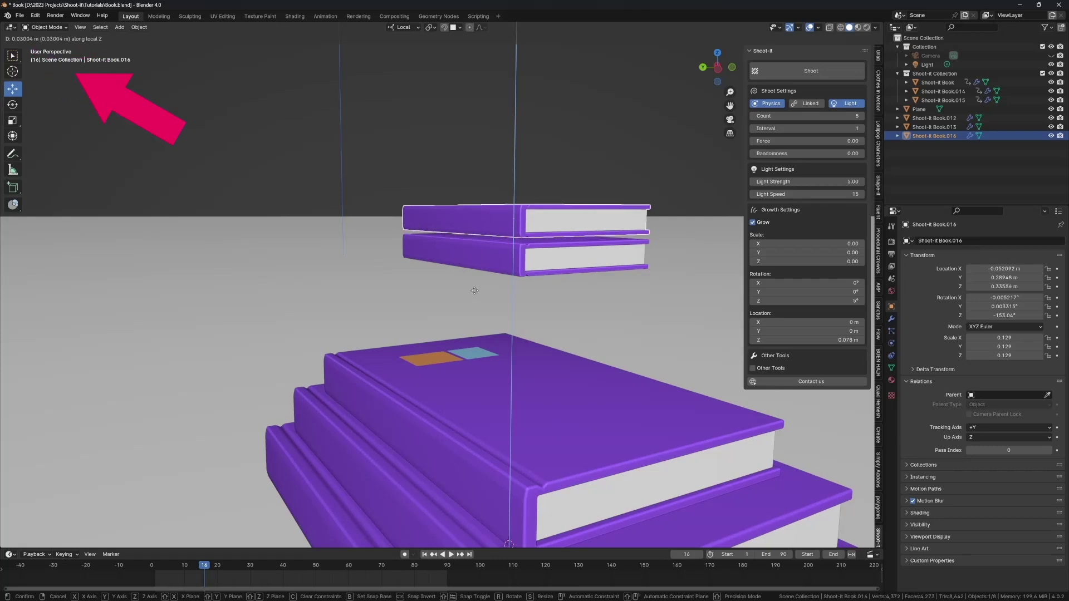
{"action": "left_click", "coordinate": [475, 291]}
{"action": "key", "text": "x"}
{"action": "left_click", "coordinate": [475, 292]}
- Select the small book above the stack and set the growth location Z to 0.03 m
{"action": "left_click", "coordinate": [516, 250]}
{"action": "left_click", "coordinate": [808, 341]}
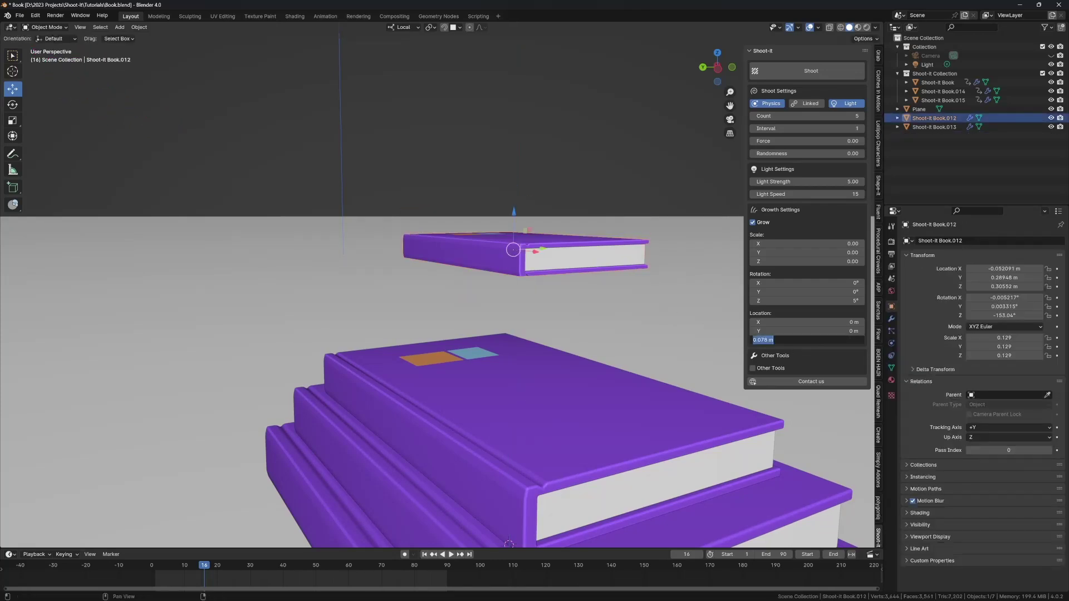
{"action": "type", "text": "0.03"}
{"action": "key", "text": "Return"}
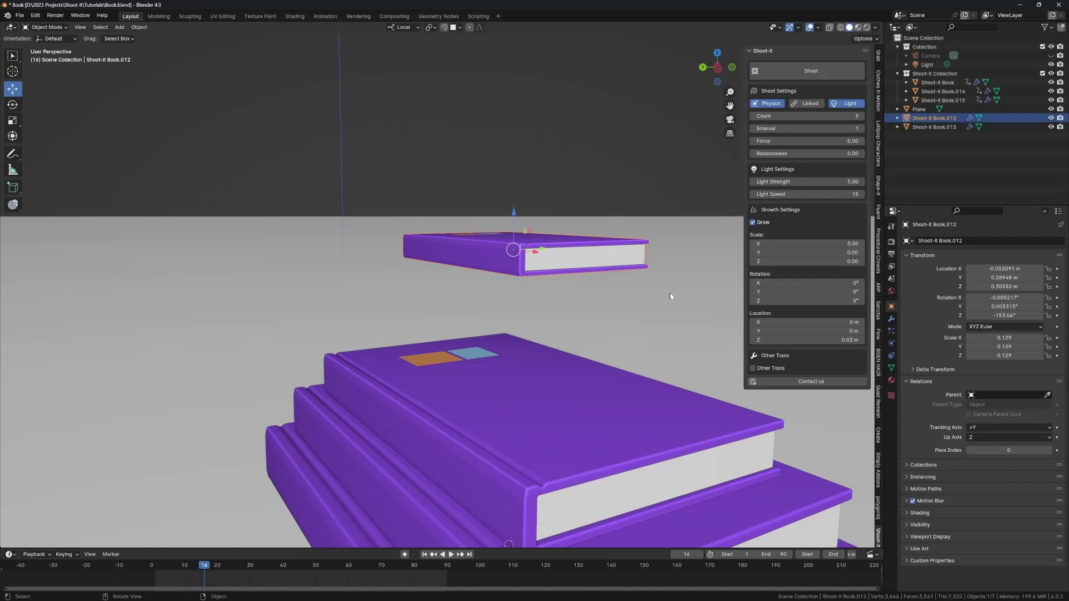
- Shoot the small book into five rotating copies on top of the stack and replay the animation from the start
{"action": "scroll", "coordinate": [600, 239], "scroll_direction": "down", "scroll_amount": 5}
{"action": "left_click", "coordinate": [778, 72]}
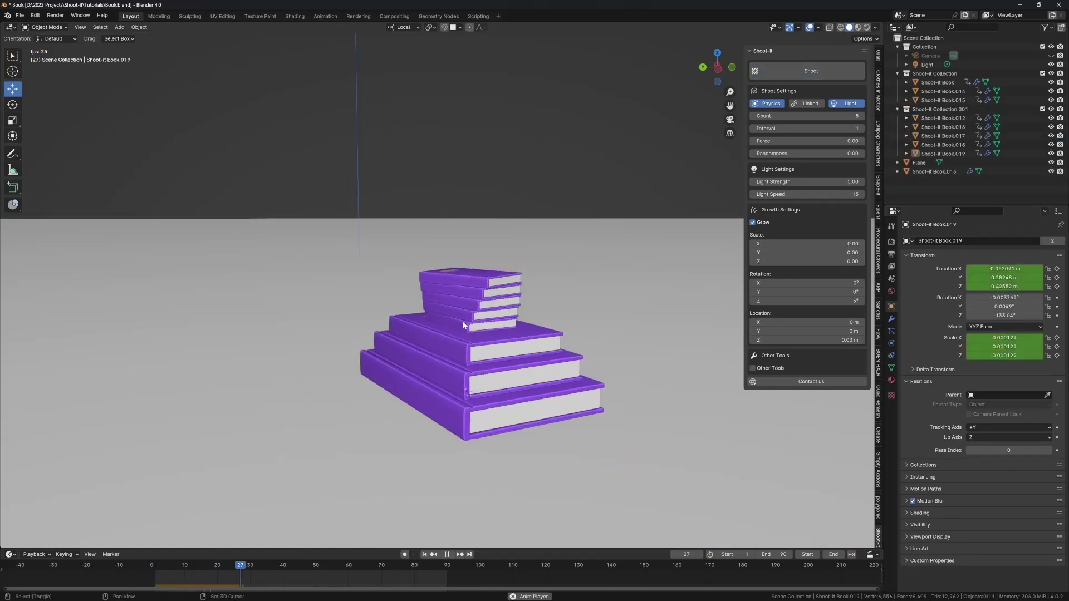
{"action": "key", "text": "space"}
{"action": "key", "text": "shift+Left"}
{"action": "key", "text": "space"}
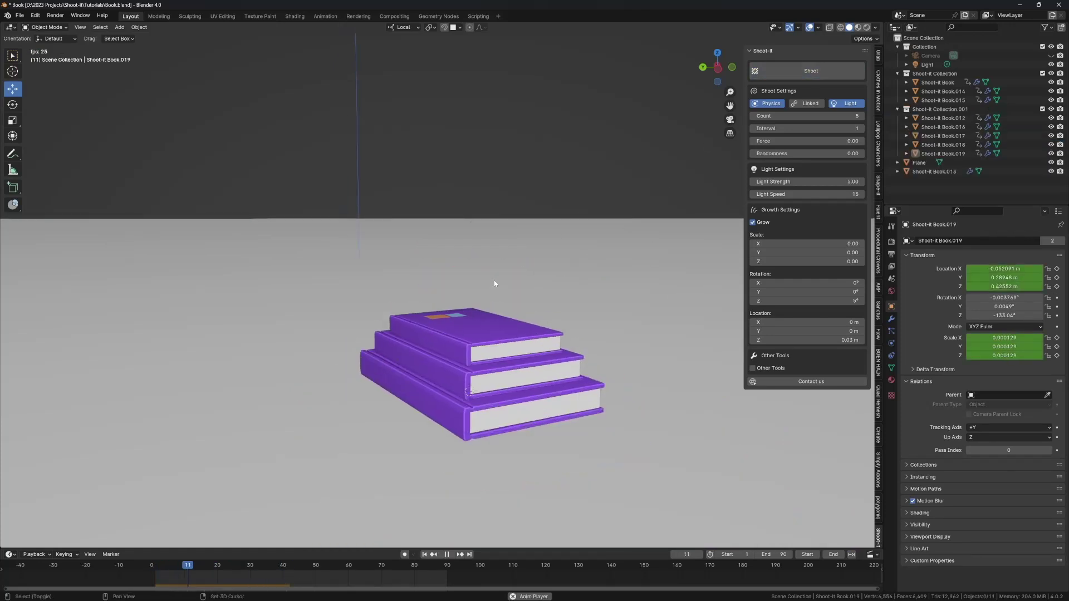
{"action": "key", "text": "space"}
{"action": "key", "text": "space"}
{"action": "key", "text": "space"}
- Lower the spare book floating above the stack along its local Z axis and scale it down to about 0.101
{"action": "scroll", "coordinate": [486, 198], "scroll_direction": "down", "scroll_amount": 4}
{"action": "left_click", "coordinate": [456, 152]}
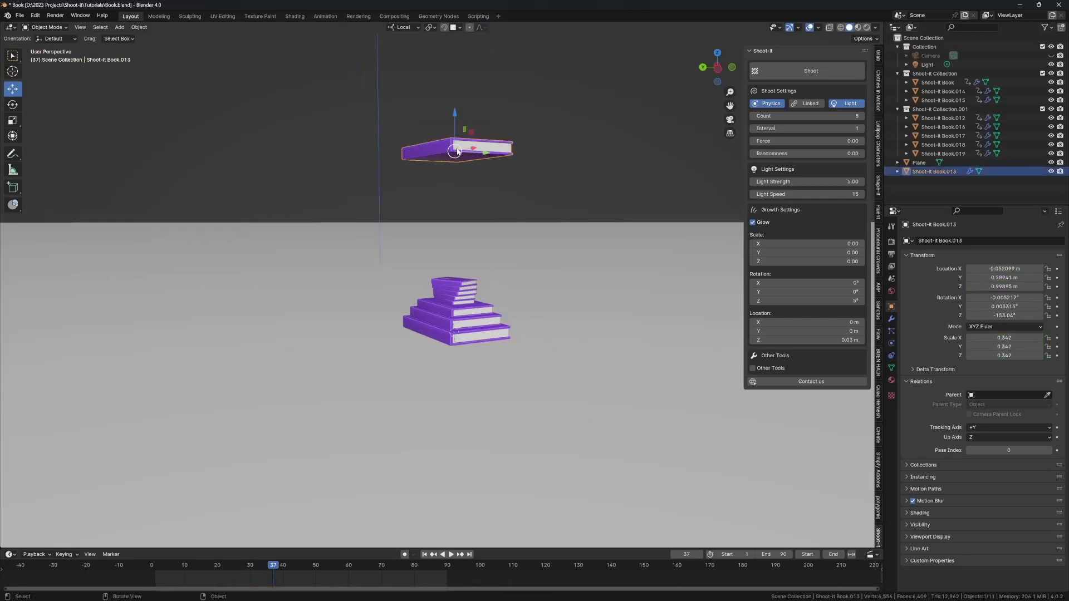
{"action": "key", "text": "g"}
{"action": "key", "text": "z"}
{"action": "left_click", "coordinate": [533, 289]}
{"action": "key", "text": "s"}
{"action": "left_click", "coordinate": [478, 269]}
{"action": "scroll", "coordinate": [479, 266], "scroll_direction": "up", "scroll_amount": 4}
{"action": "key", "text": "g"}
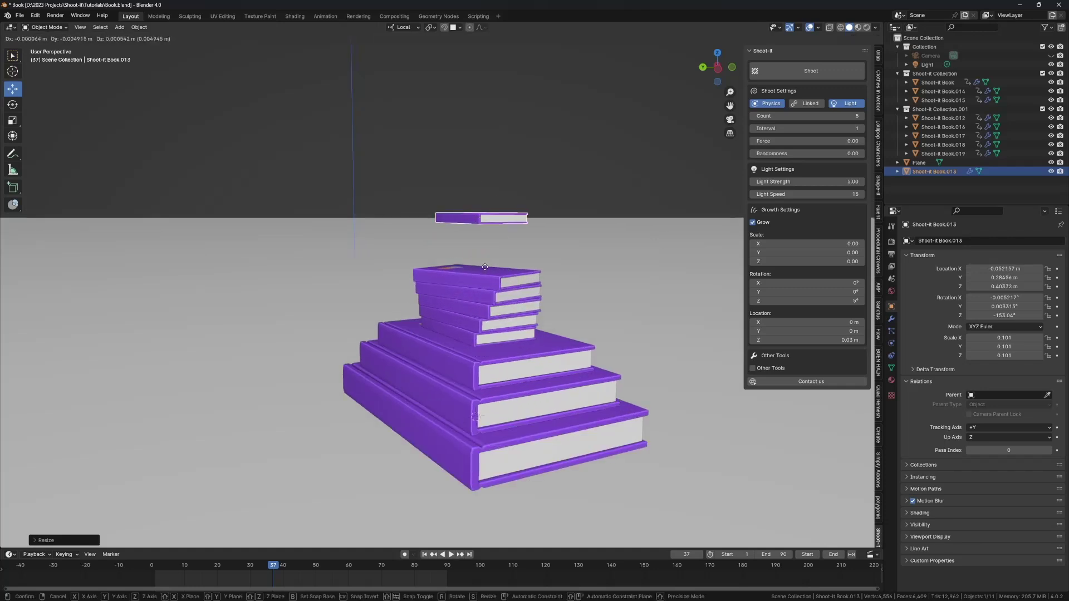
{"action": "right_click", "coordinate": [482, 271]}
- Select the top book of the five-book tier and step through the frames around 24 to examine its drop
{"action": "left_click", "coordinate": [483, 273]}
{"action": "key", "text": "Down"}
{"action": "key", "text": "Left"}
{"action": "key", "text": "Right"}
{"action": "key", "text": "Right"}
{"action": "key", "text": "Right"}
{"action": "key", "text": "Right"}
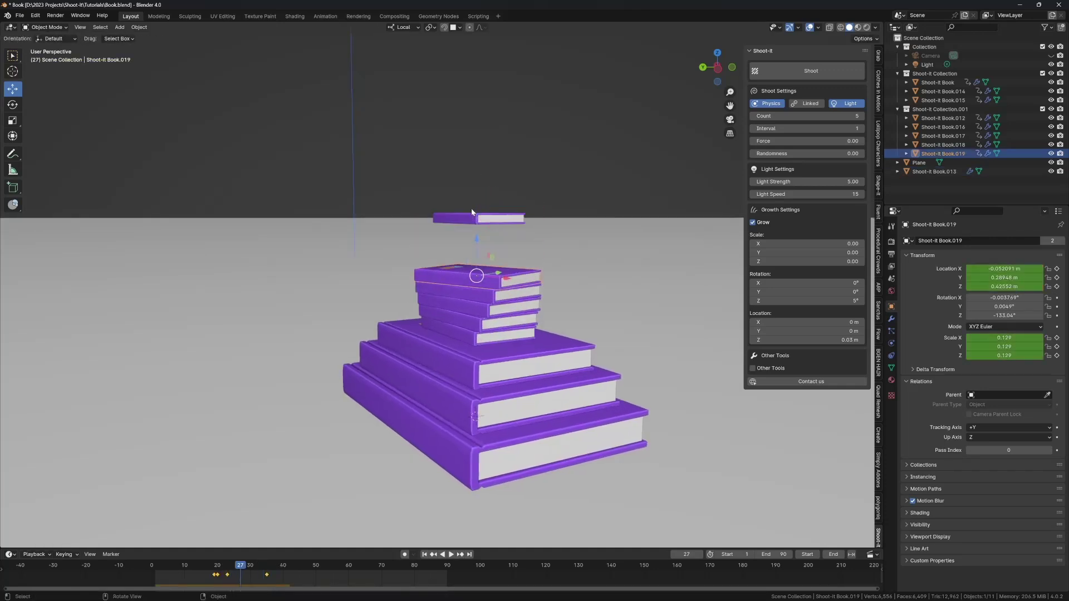
{"action": "key", "text": "Left"}
{"action": "key", "text": "Left"}
{"action": "key", "text": "Left"}
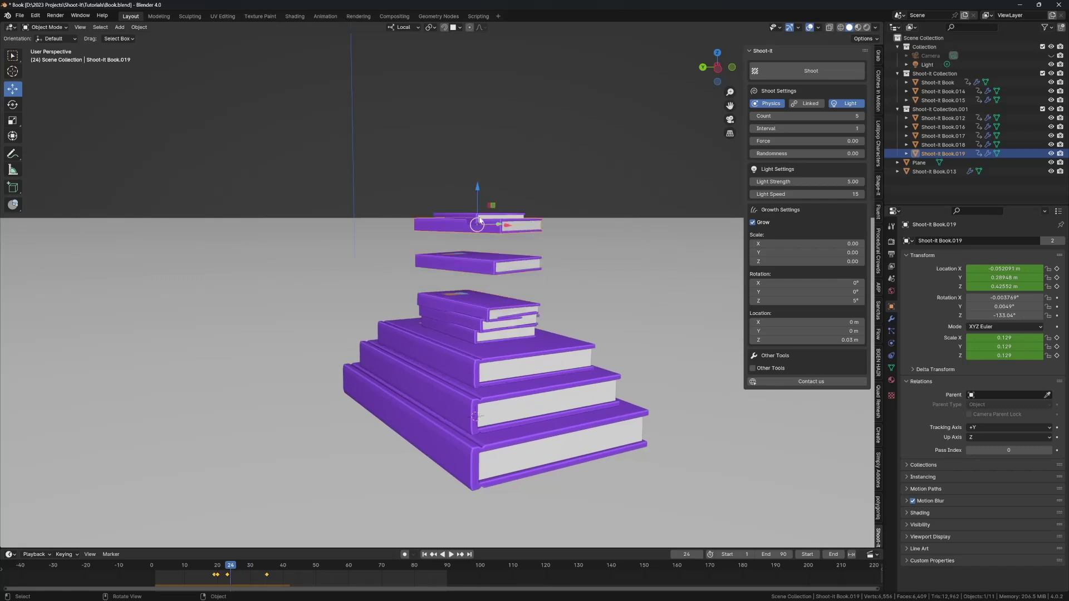
- Raise the spare book above the dropping books to a Z location of about 0.444 m and advance to frame 30
{"action": "left_click", "coordinate": [477, 220]}
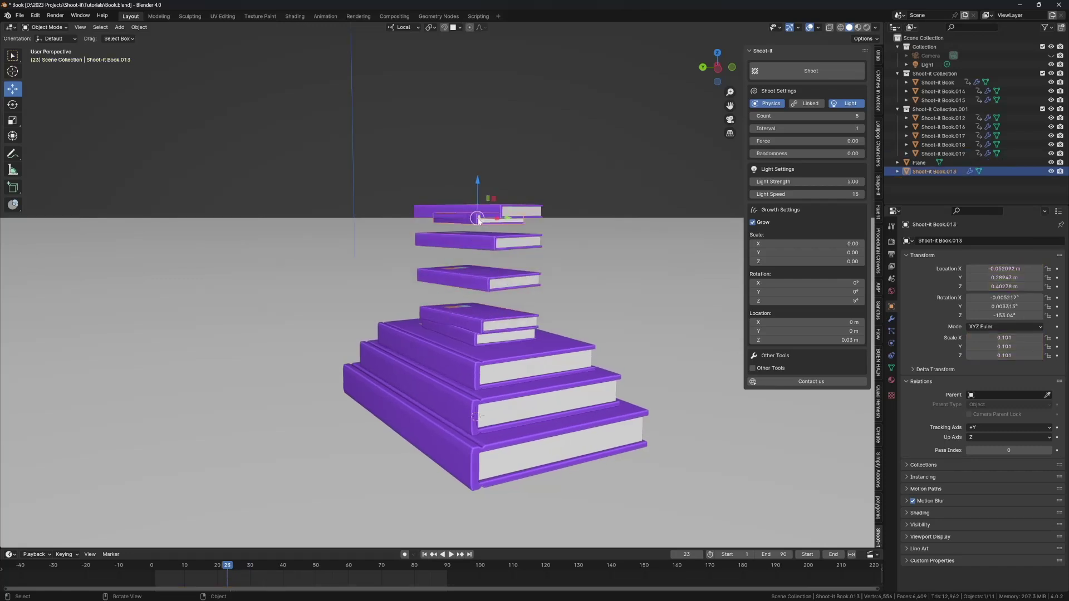
{"action": "left_click_drag", "start_coordinate": [478, 225], "coordinate": [484, 205]}
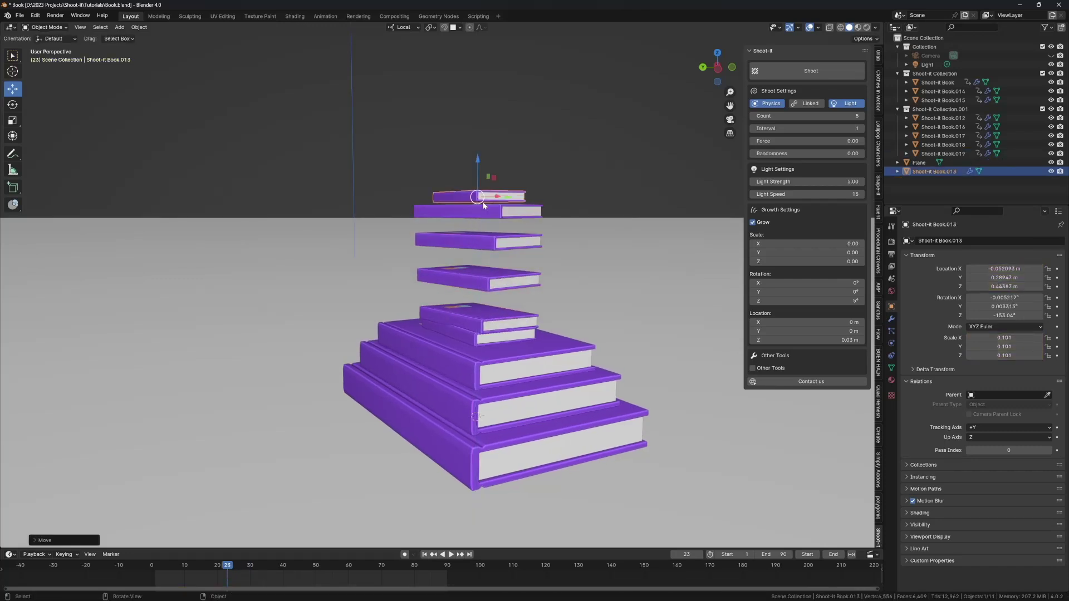
{"action": "key", "text": "Right"}
{"action": "key", "text": "Right"}
{"action": "key", "text": "Right"}
{"action": "key", "text": "Right"}
{"action": "key", "text": "Right"}
{"action": "key", "text": "Right"}
{"action": "key", "text": "Right"}
{"action": "key", "text": "Right"}
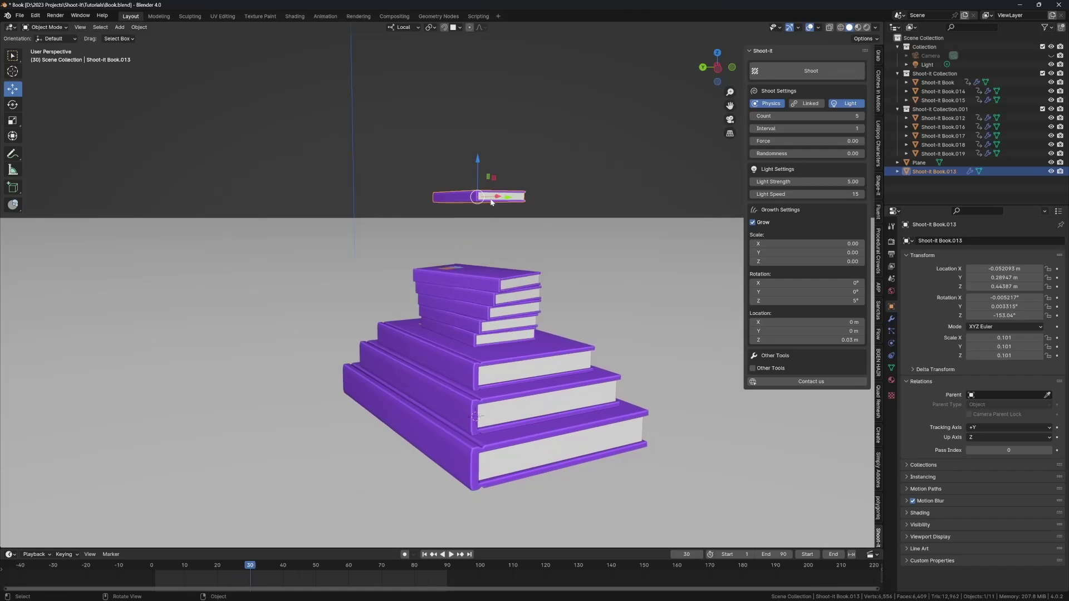
- Lower the spare book to a Z location of about 0.344 m and shoot it into five copies
{"action": "left_click_drag", "start_coordinate": [491, 204], "coordinate": [495, 255]}
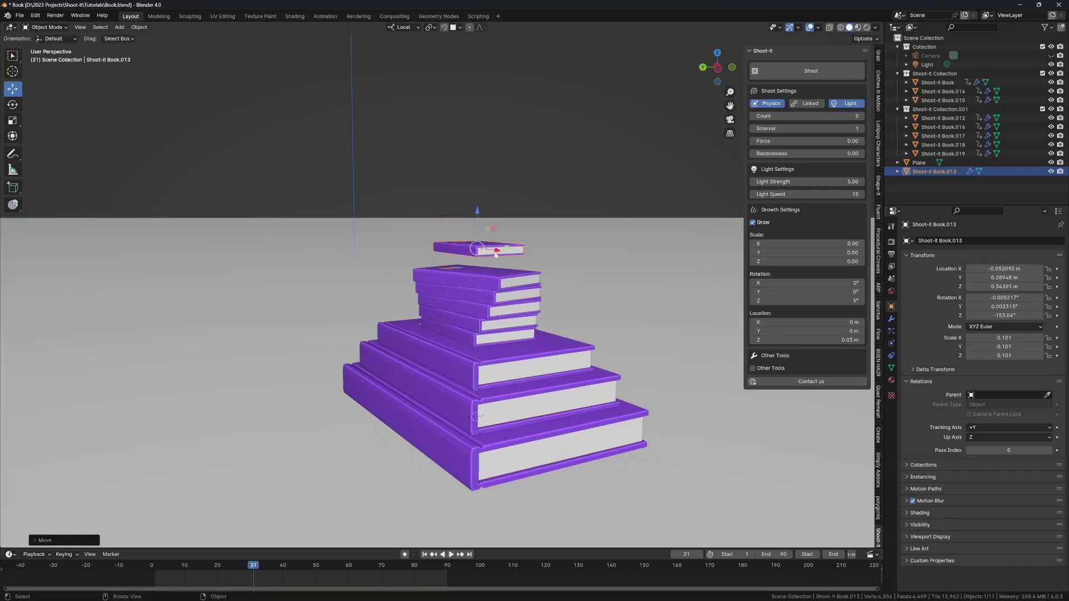
{"action": "key", "text": "Right"}
{"action": "key", "text": "Right"}
{"action": "key", "text": "Right"}
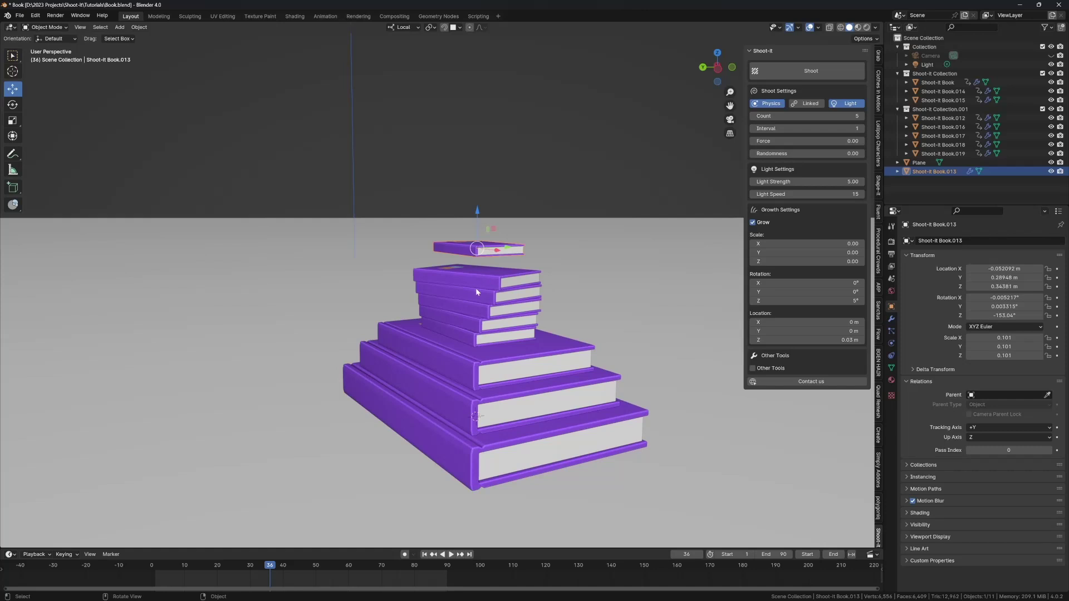
{"action": "middle_click_drag", "start_coordinate": [471, 286], "coordinate": [569, 236]}
{"action": "left_click", "coordinate": [793, 71]}
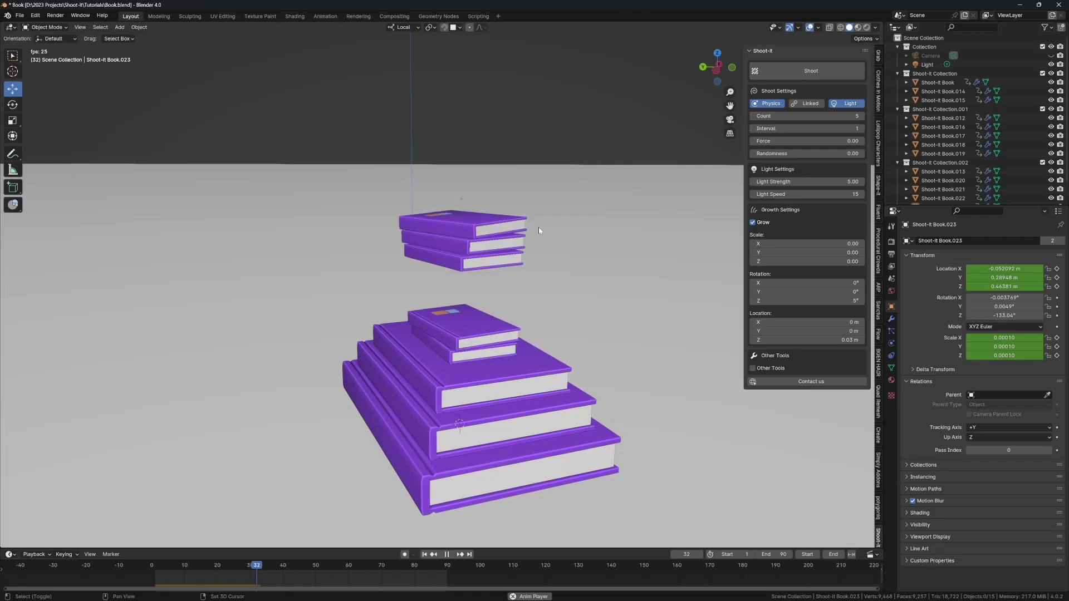
- Replay the animation from the start and undo the last shoot of the spare book
{"action": "key", "text": "space"}
{"action": "key", "text": "shift+Left"}
{"action": "key", "text": "space"}
{"action": "key", "text": "space"}
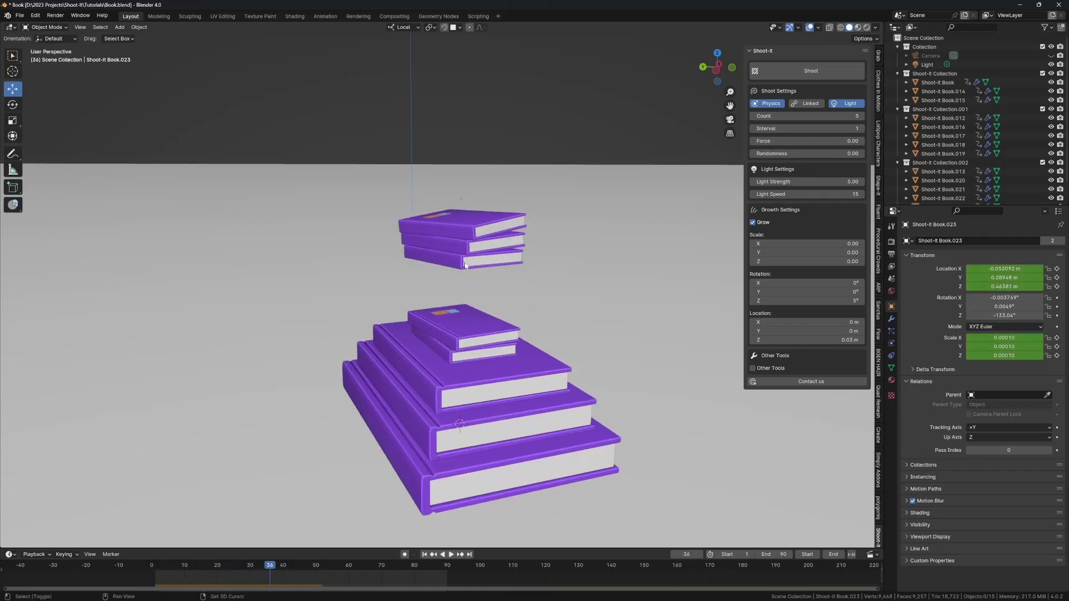
{"action": "key", "text": "ctrl+z"}
{"action": "key", "text": "ctrl+z"}
- Play the animation from the first frame, viewed from low down, and step back to frame 23 to examine the dropping small books
{"action": "middle_click_drag", "start_coordinate": [464, 264], "coordinate": [497, 245]}
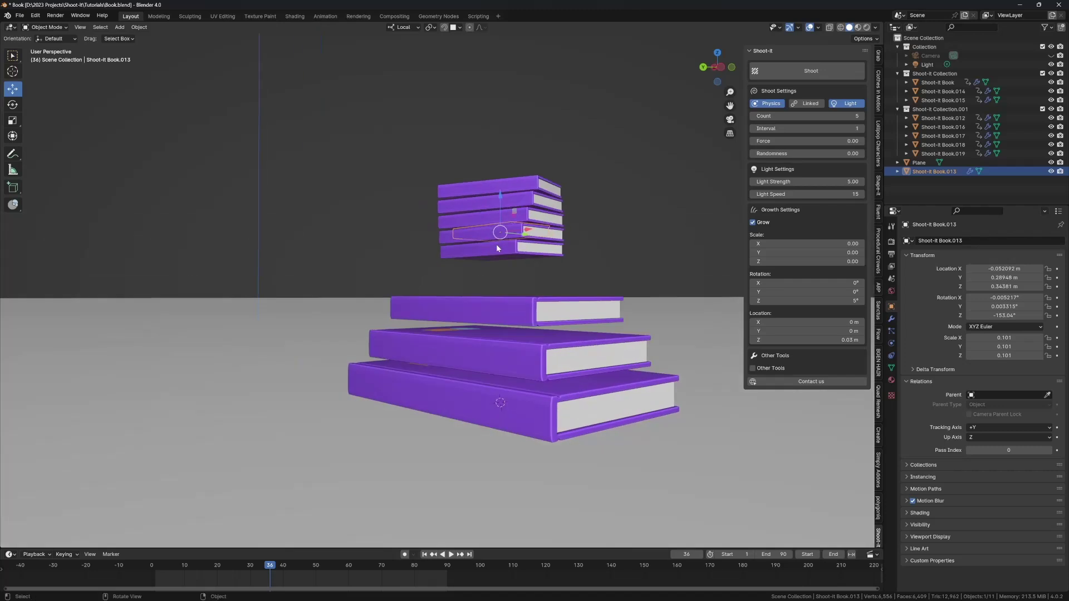
{"action": "key", "text": "shift+Left"}
{"action": "key", "text": "space"}
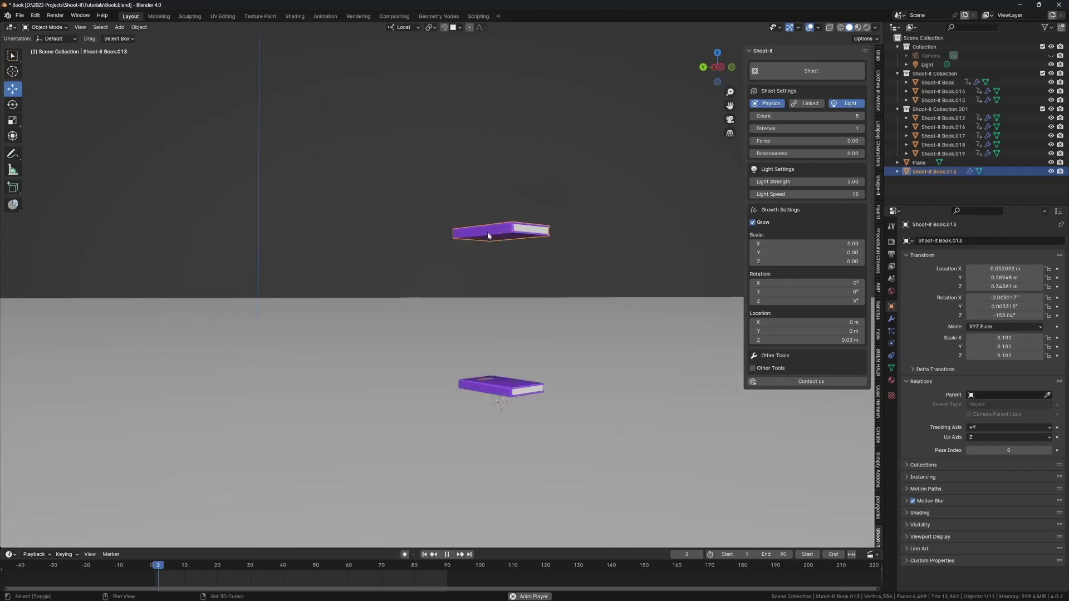
{"action": "key", "text": "space"}
{"action": "key", "text": "Down"}
{"action": "key", "text": "Left"}
{"action": "key", "text": "Left"}
{"action": "key", "text": "Left"}
{"action": "key", "text": "Left"}
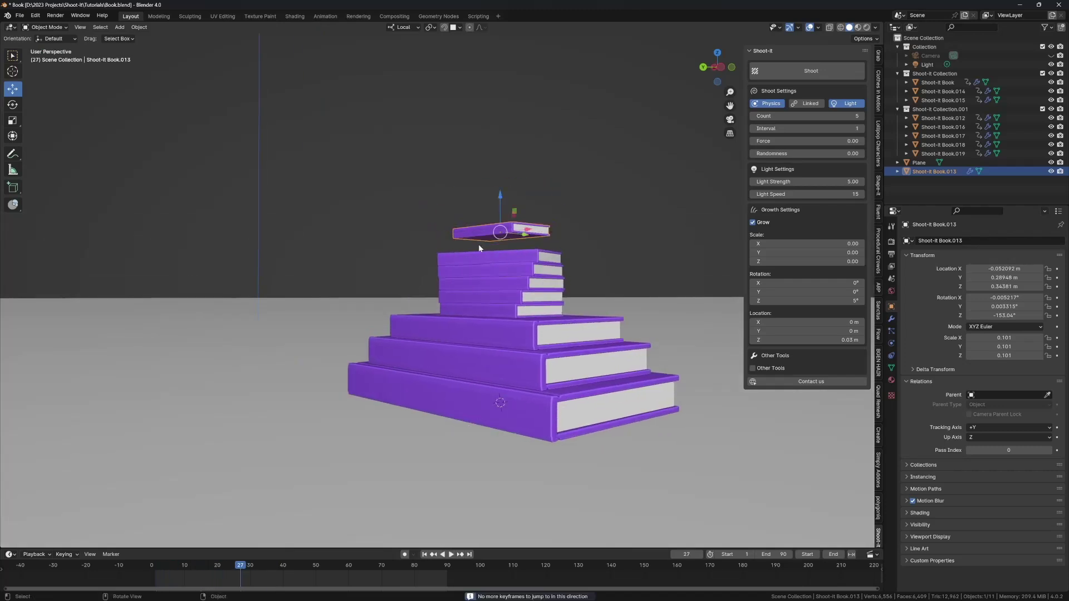
{"action": "key", "text": "Left"}
{"action": "key", "text": "Left"}
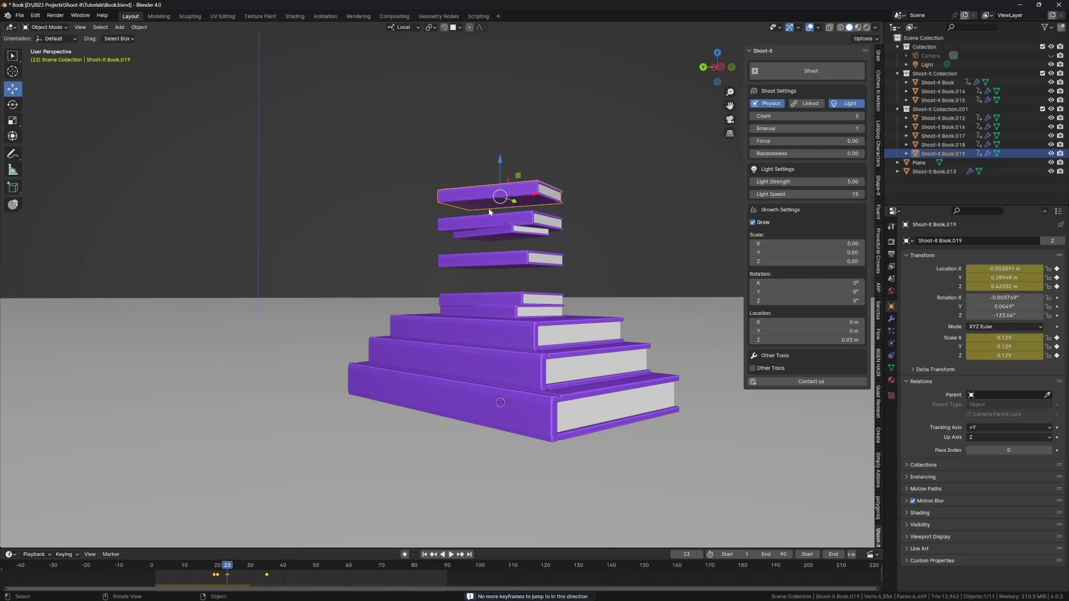
- Move the spare book up its local Z axis to about 0.442 m, above the highest dropping book, and play to frame 33
{"action": "left_click", "coordinate": [506, 231]}
{"action": "key", "text": "g"}
{"action": "key", "text": "z"}
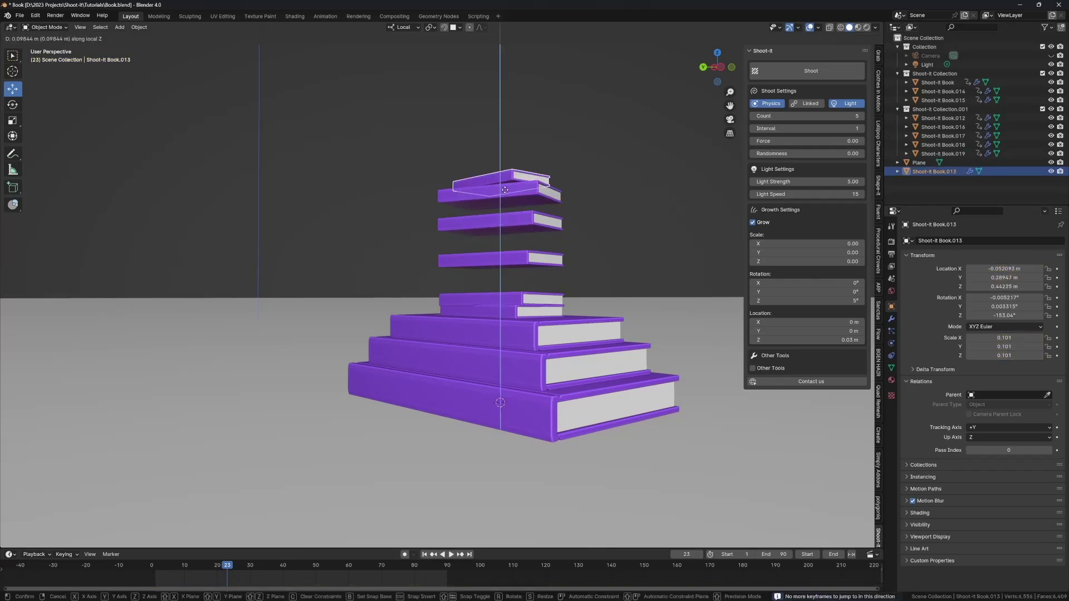
{"action": "left_click", "coordinate": [508, 191]}
{"action": "middle_click_drag", "start_coordinate": [509, 191], "coordinate": [516, 201]}
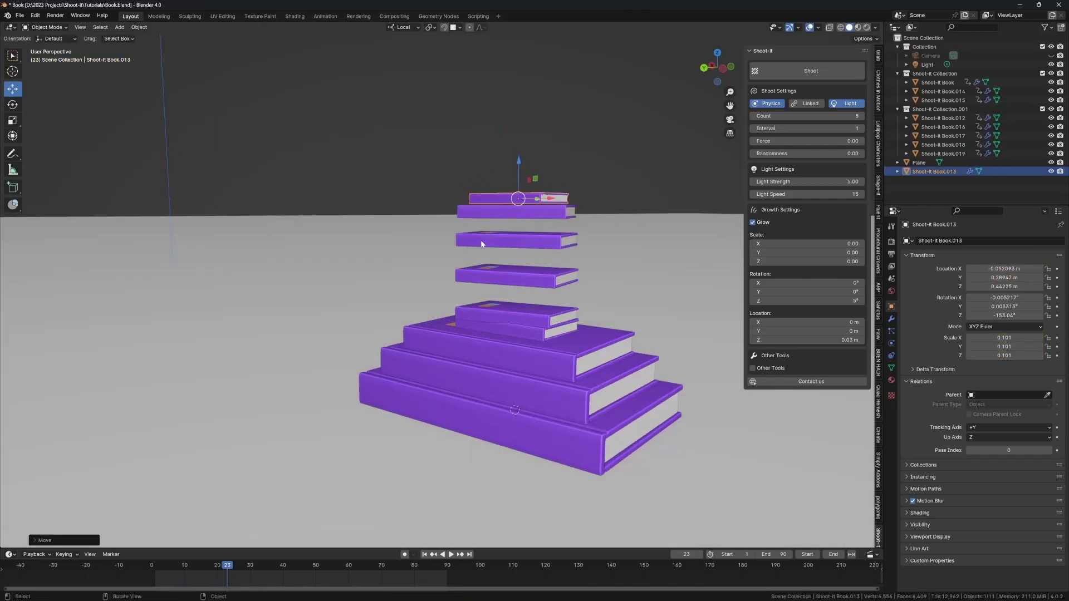
{"action": "key", "text": "shift+space"}
{"action": "key", "text": "shift+space"}
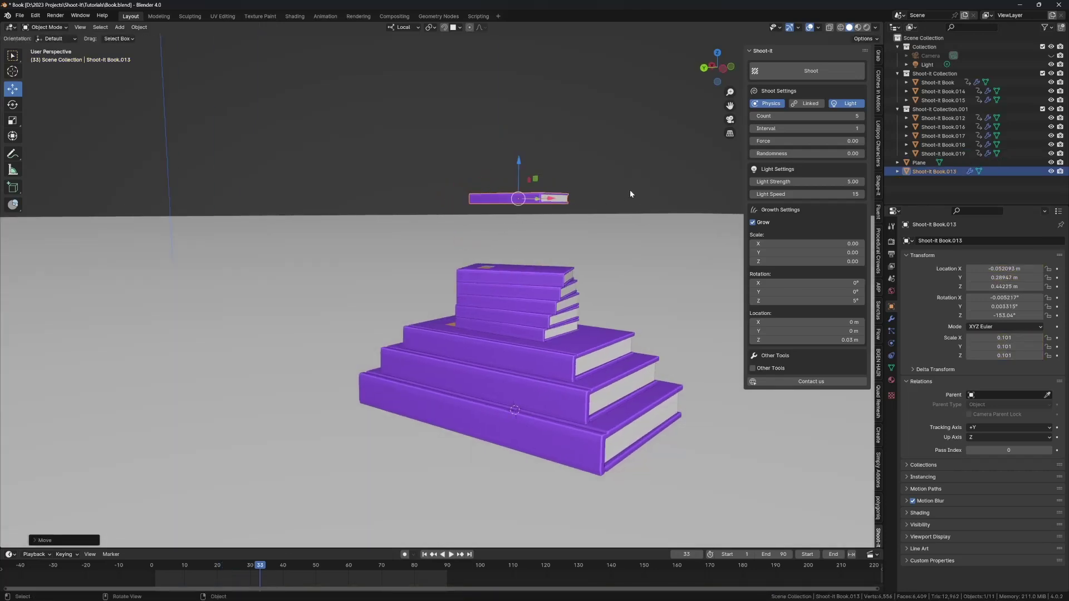
- Set the Shoot-It count to 7 and the growth rotation Z to 8°
{"action": "middle_click_drag", "start_coordinate": [747, 162], "coordinate": [752, 139]}
{"action": "left_click", "coordinate": [862, 116]}
{"action": "left_click", "coordinate": [862, 116]}
{"action": "middle_click_drag", "start_coordinate": [695, 136], "coordinate": [734, 183]}
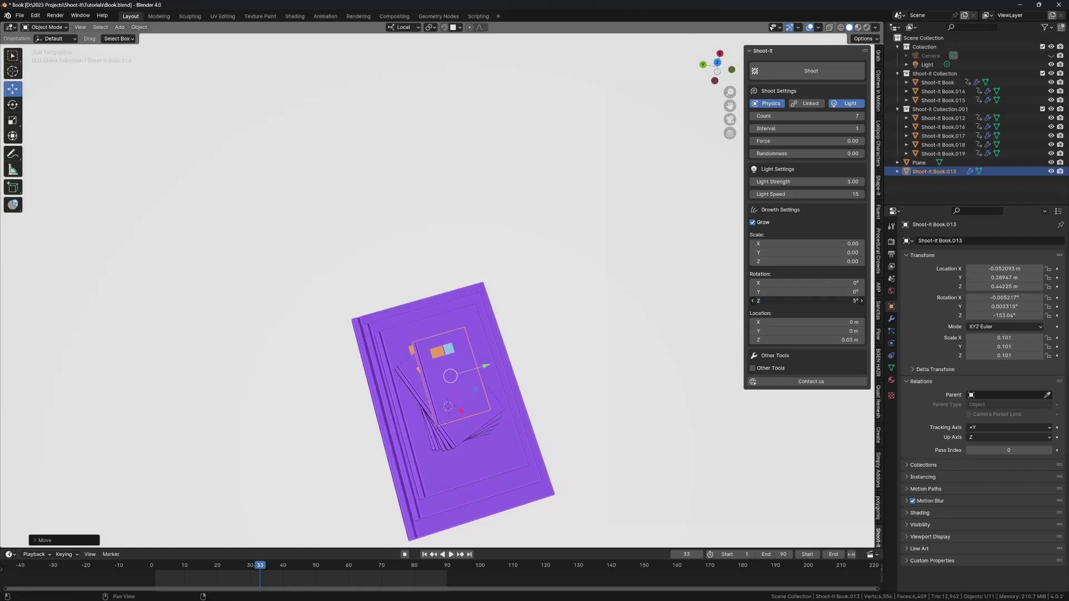
{"action": "type", "text": "8"}
{"action": "key", "text": "Return"}
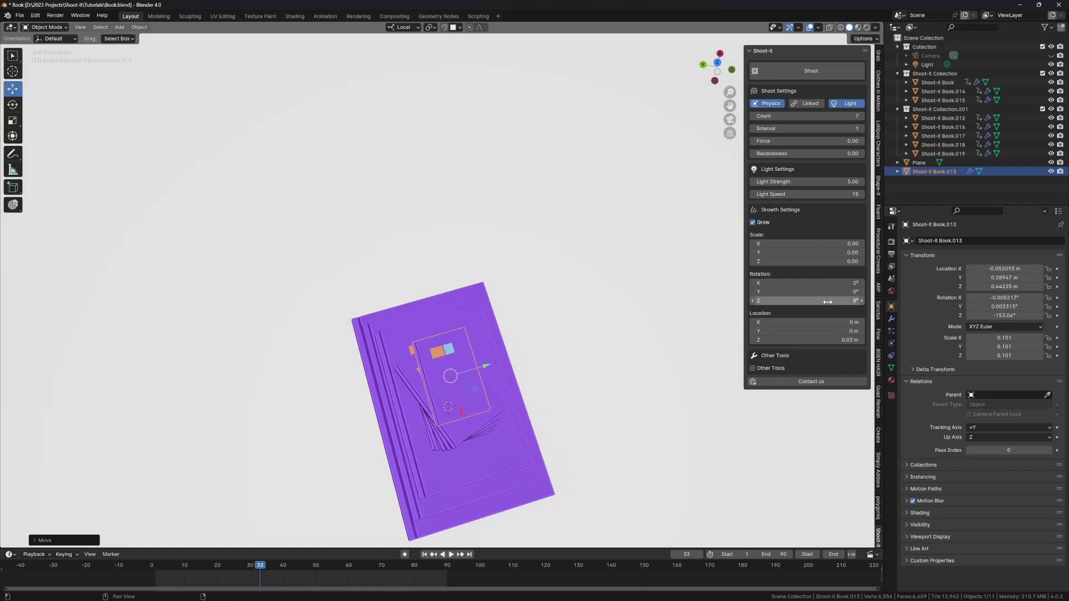
- Scale the spare book down slightly to about 0.096
{"action": "middle_click_drag", "start_coordinate": [696, 300], "coordinate": [570, 209]}
{"action": "key", "text": "s"}
{"action": "left_click", "coordinate": [567, 208]}
- Duplicate the spare book about 0.022 m up its local Z axis to gauge the spacing, and delete the duplicate
{"action": "middle_click_drag", "start_coordinate": [634, 240], "coordinate": [563, 198]}
{"action": "key", "text": "shift+d"}
{"action": "key", "text": "z"}
{"action": "key", "text": "z"}
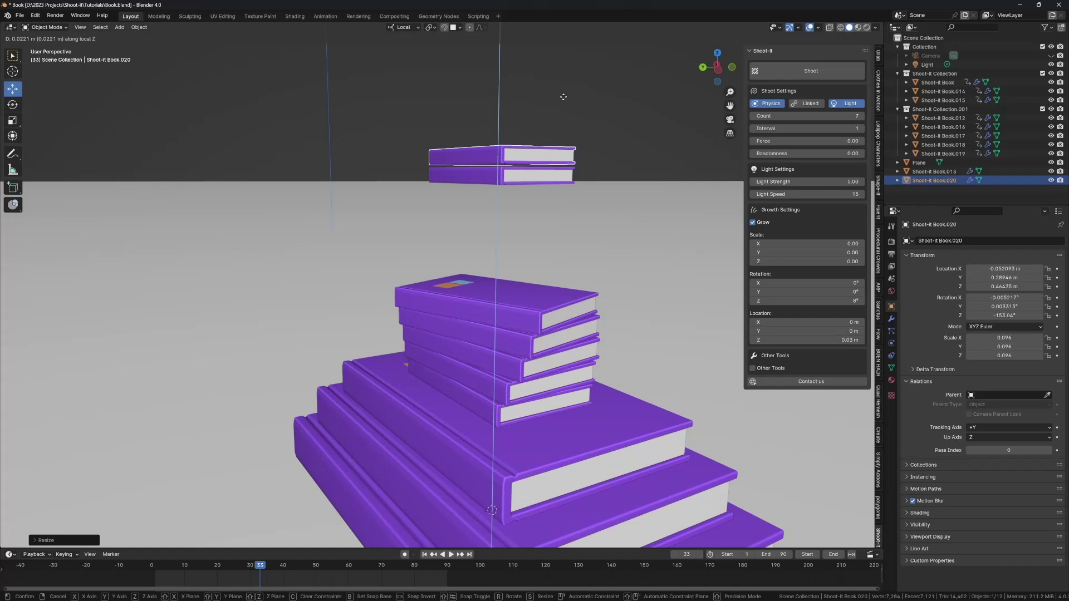
{"action": "left_click", "coordinate": [563, 97]}
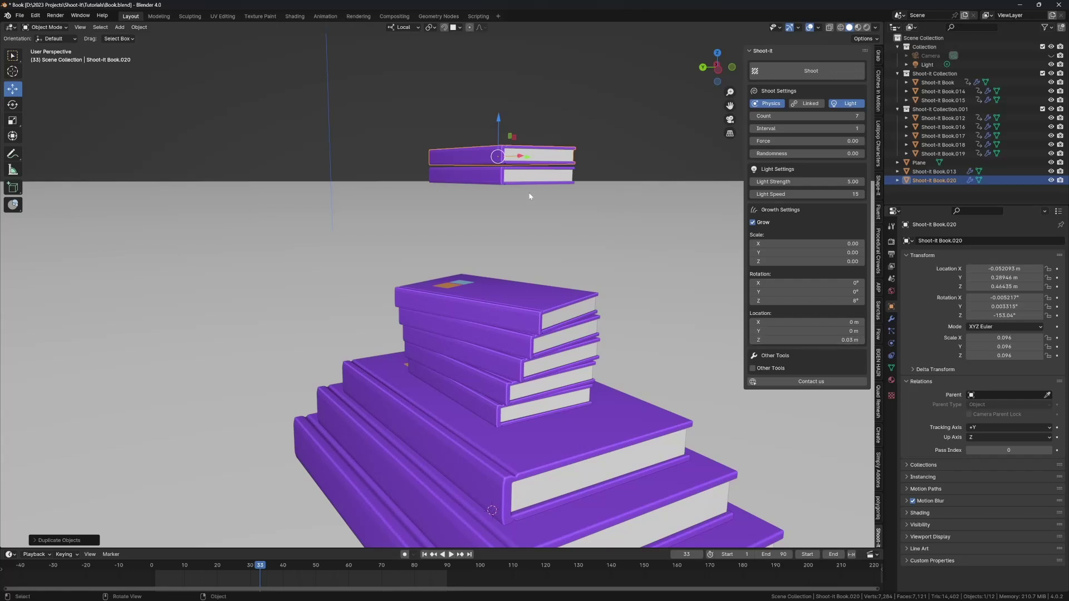
{"action": "key", "text": "x"}
{"action": "left_click", "coordinate": [513, 202]}
- Select the spare book above the stack and shoot it into seven copies rotated 8° apart
{"action": "left_click", "coordinate": [496, 181]}
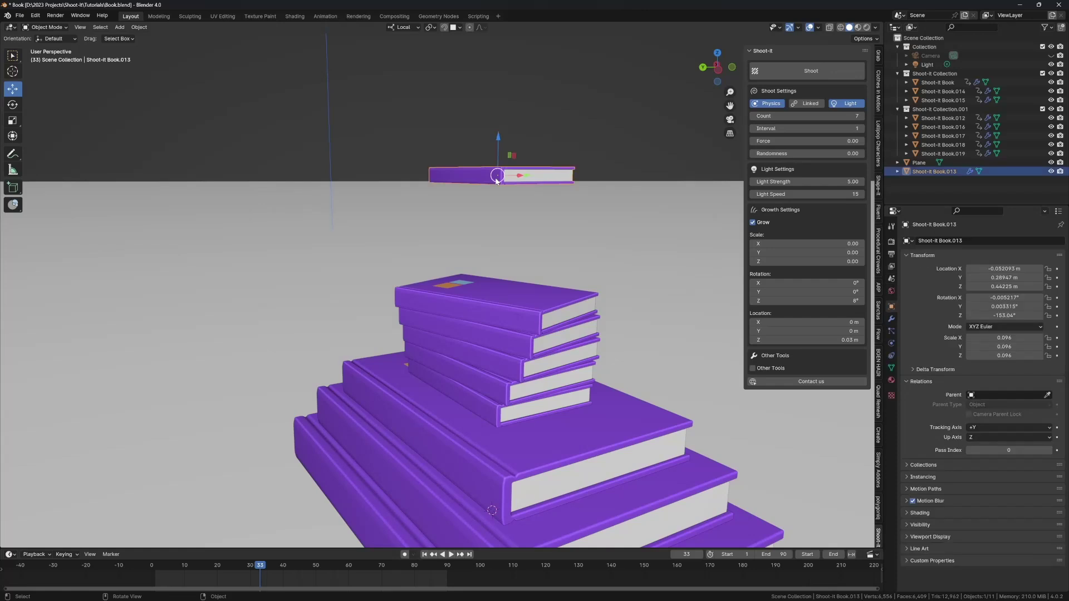
{"action": "middle_click_drag", "start_coordinate": [496, 181], "coordinate": [422, 195]}
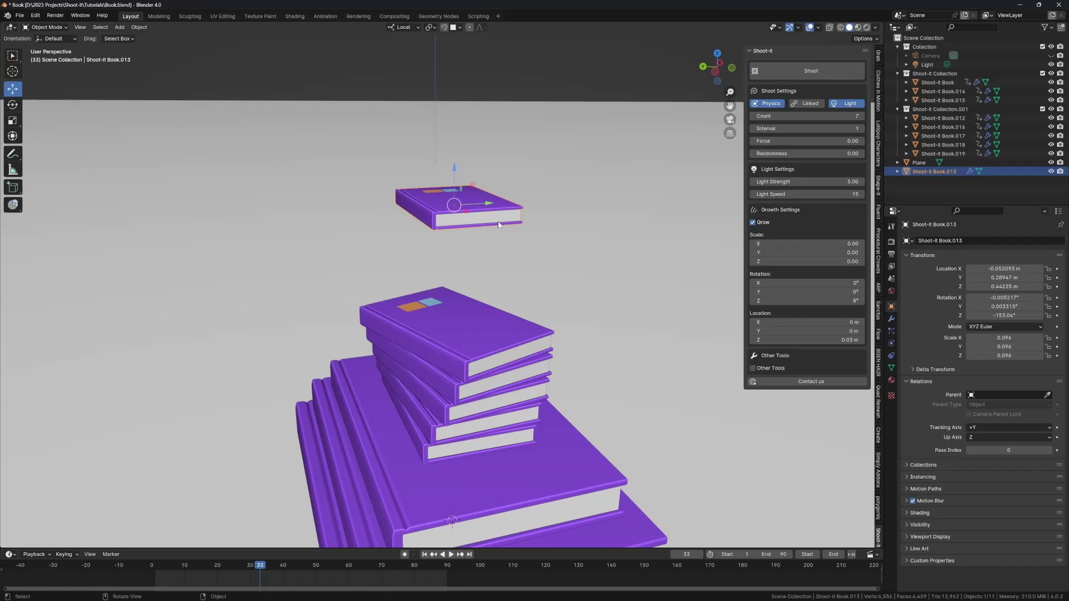
{"action": "middle_click_drag", "start_coordinate": [497, 228], "coordinate": [533, 239]}
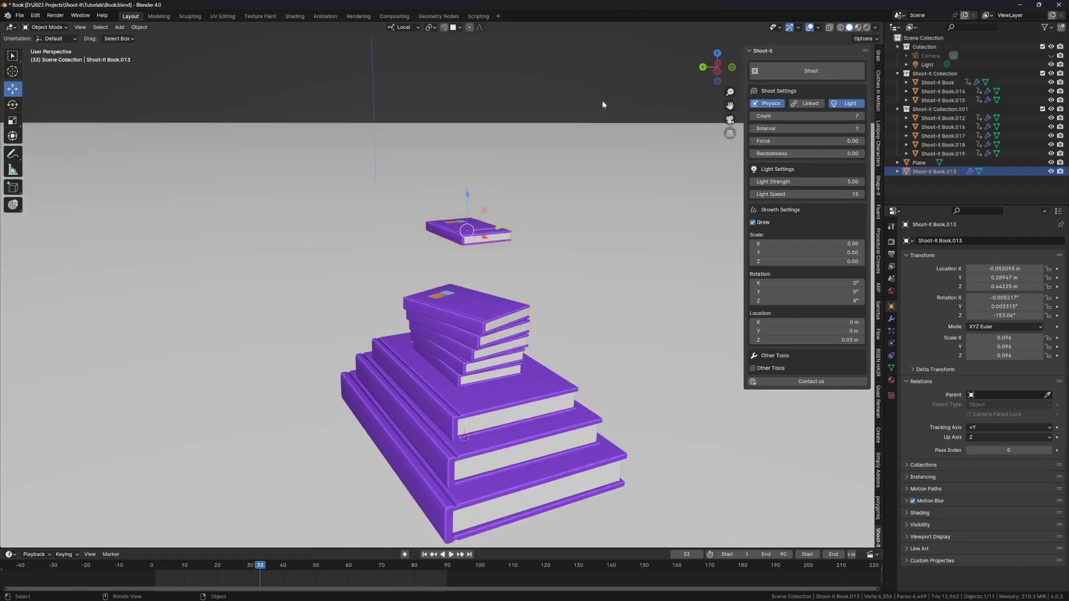
{"action": "left_click", "coordinate": [784, 69]}
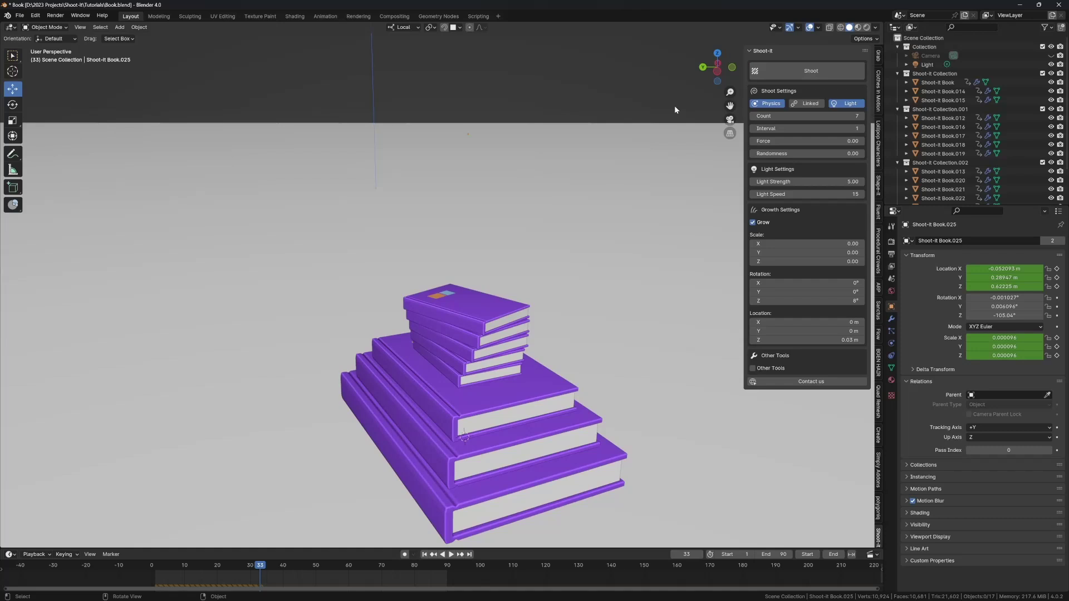
- Replay the animation from the first frame, examine how the seven-book tier lands on the stack, and return to frame 1
{"action": "key", "text": "shift+Left"}
{"action": "key", "text": "space"}
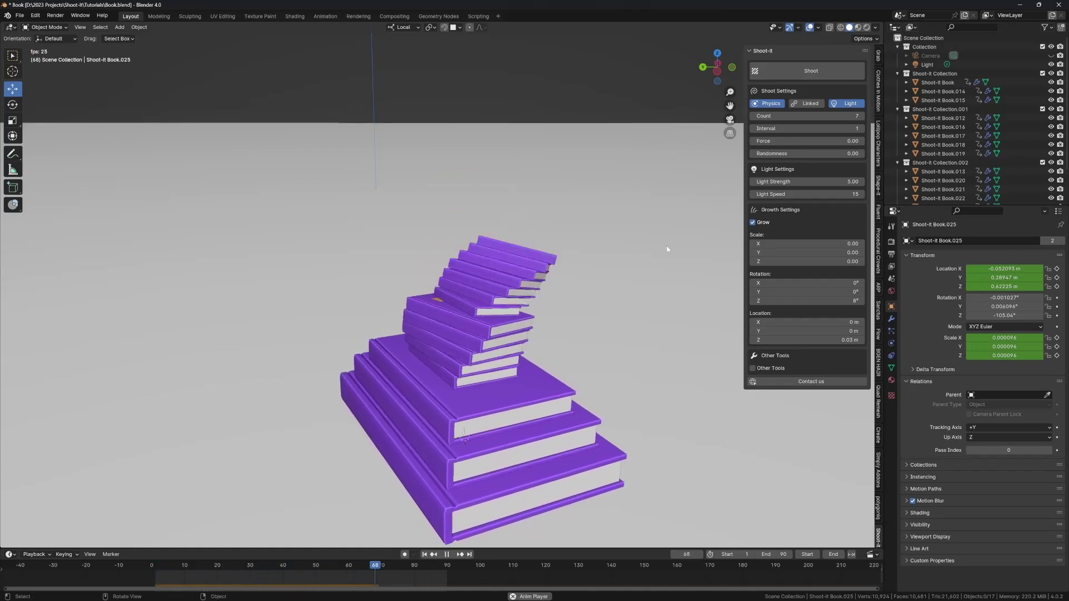
{"action": "scroll", "coordinate": [504, 331], "scroll_direction": "down", "scroll_amount": 6}
{"action": "middle_click_drag", "start_coordinate": [503, 329], "coordinate": [504, 357]}
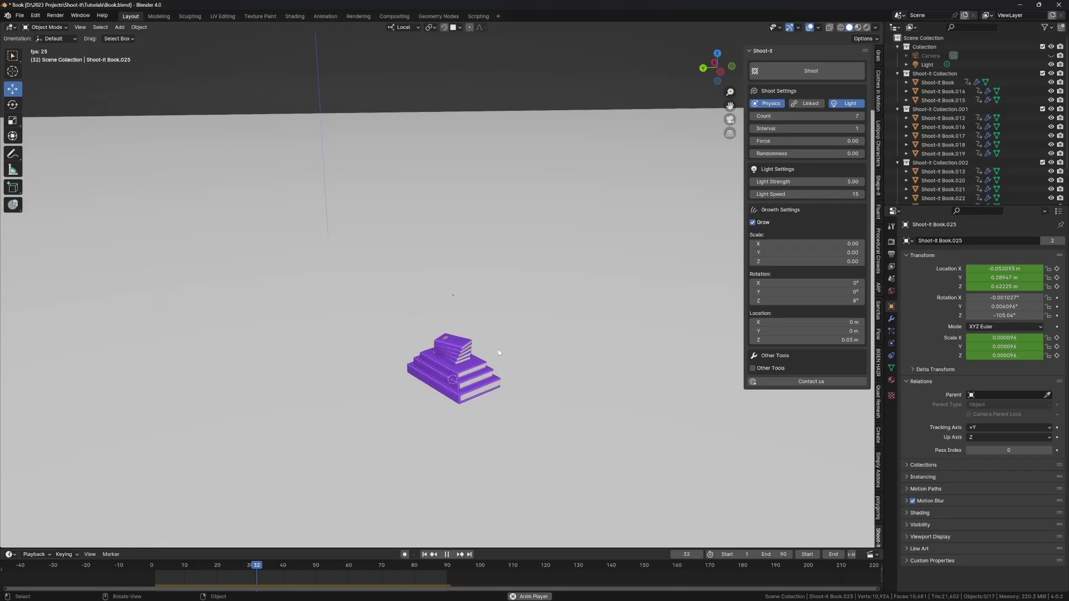
{"action": "scroll", "coordinate": [496, 344], "scroll_direction": "up", "scroll_amount": 4}
{"action": "key", "text": "space"}
{"action": "scroll", "coordinate": [478, 305], "scroll_direction": "up", "scroll_amount": 3}
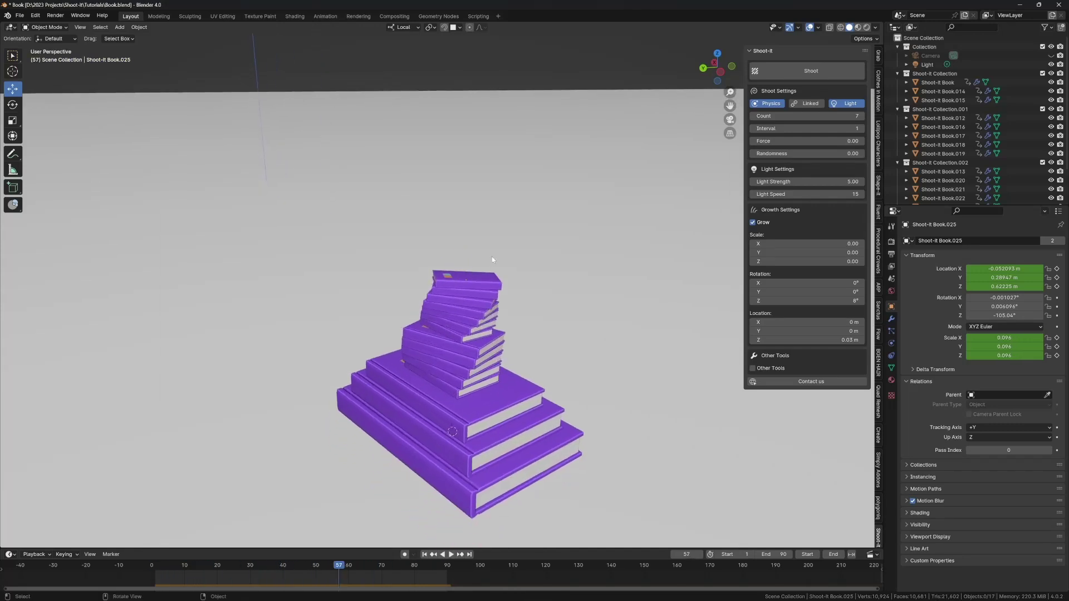
{"action": "key", "text": "shift+space"}
{"action": "key", "text": "shift+space"}
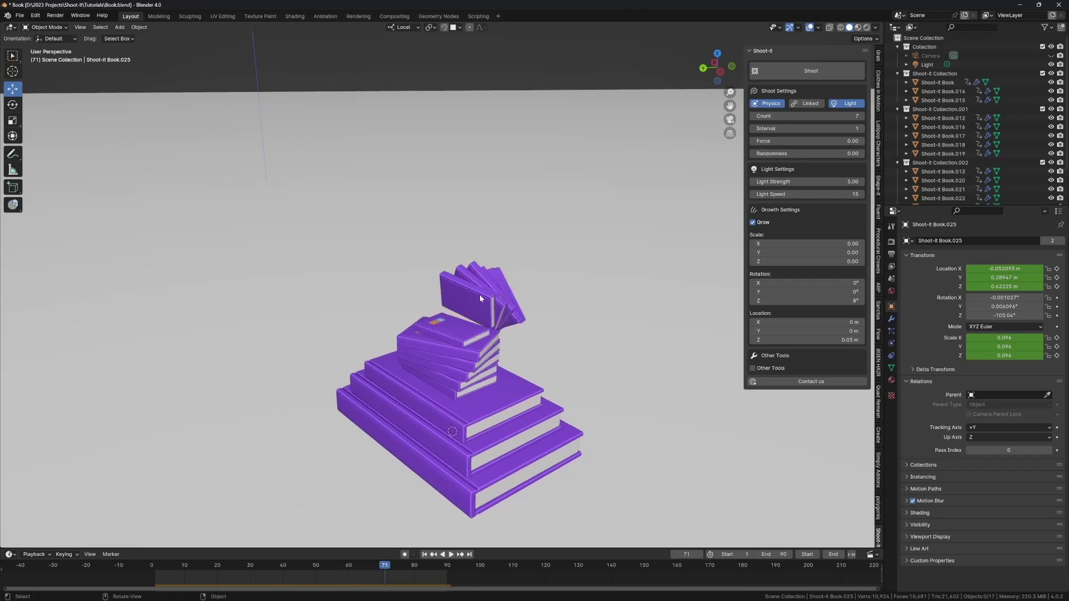
{"action": "key", "text": "space"}
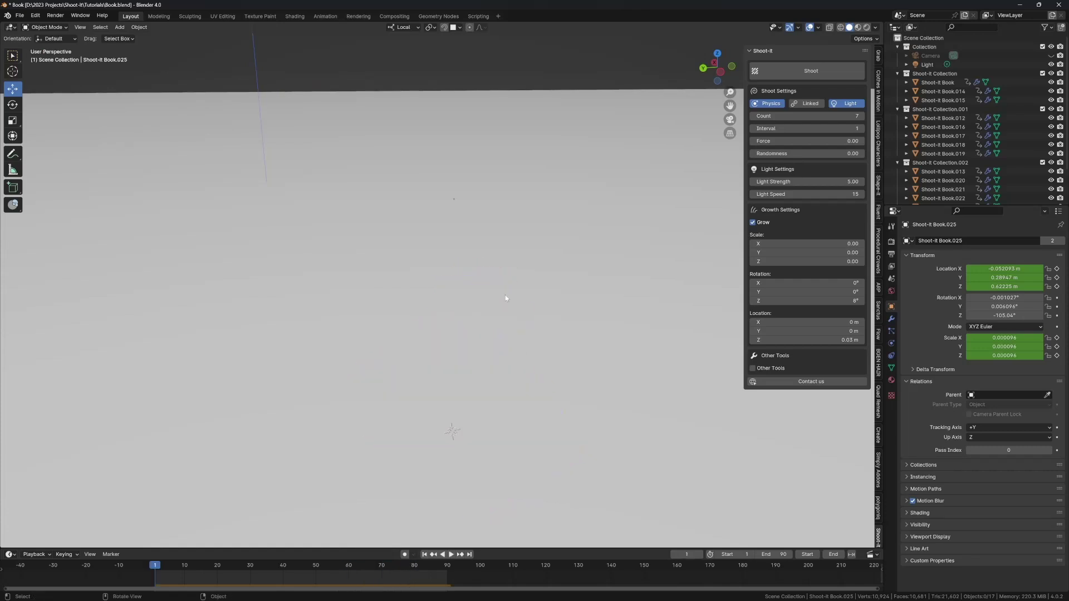
{"action": "key", "text": "space"}
{"action": "key", "text": "shift+Left"}
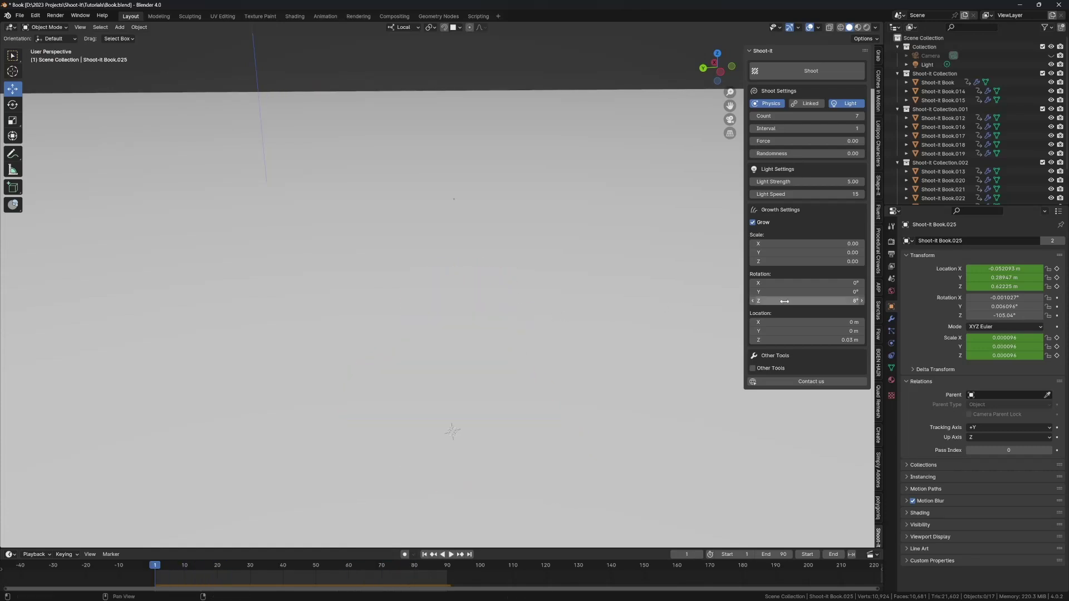
- Set the rigid body world's substeps per frame and solver iterations to 30, replay the animation, and return to frame 1
{"action": "left_click", "coordinate": [891, 279]}
{"action": "left_click", "coordinate": [971, 429]}
{"action": "type", "text": "30"}
{"action": "key", "text": "Tab"}
{"action": "type", "text": "30"}
{"action": "key", "text": "Return"}
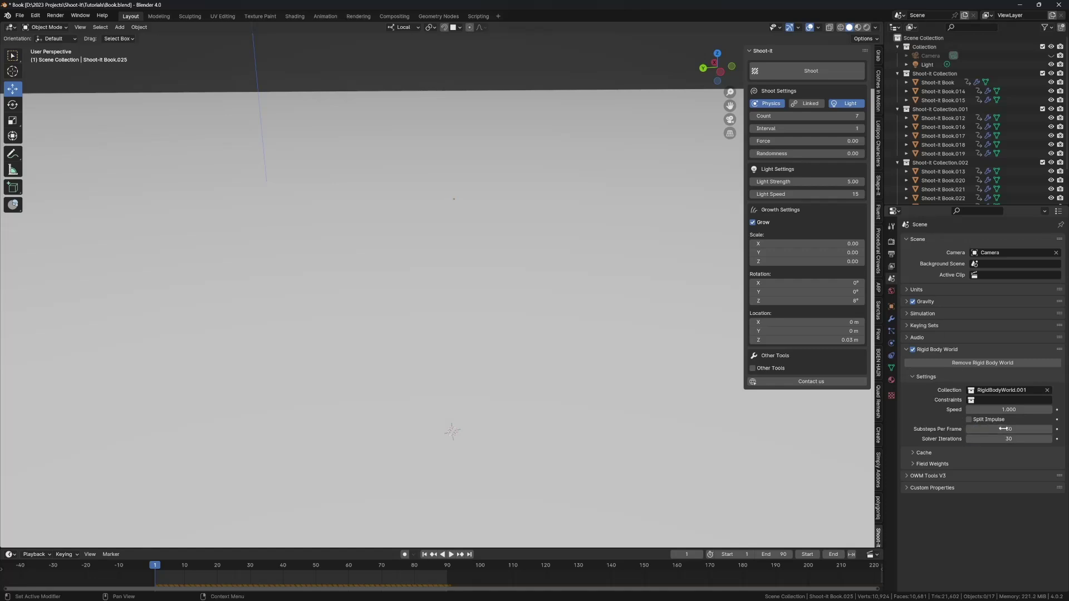
{"action": "key", "text": "space"}
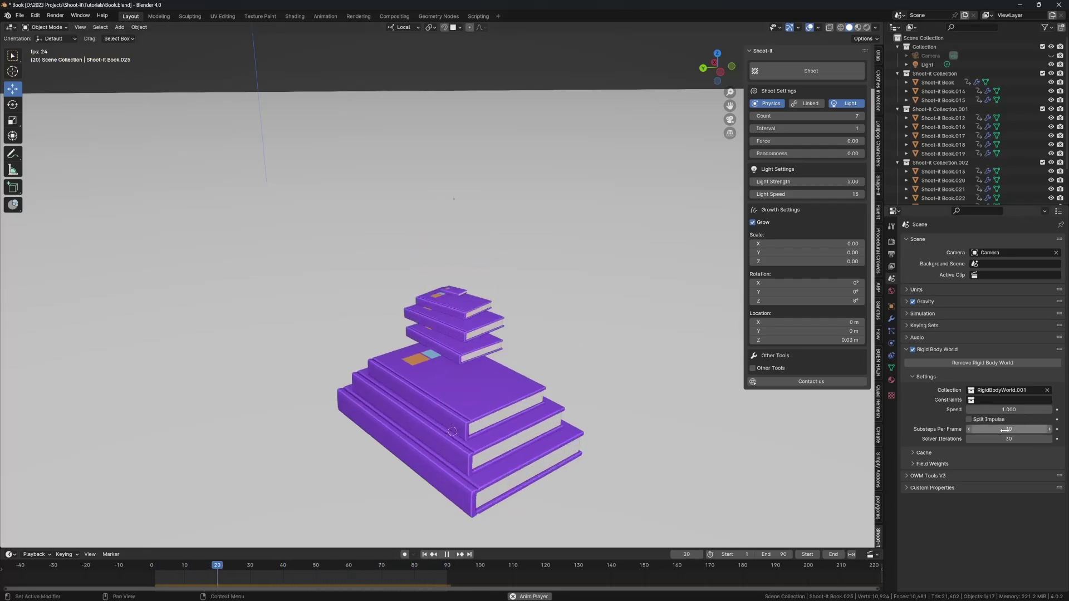
{"action": "key", "text": "shift+Left"}
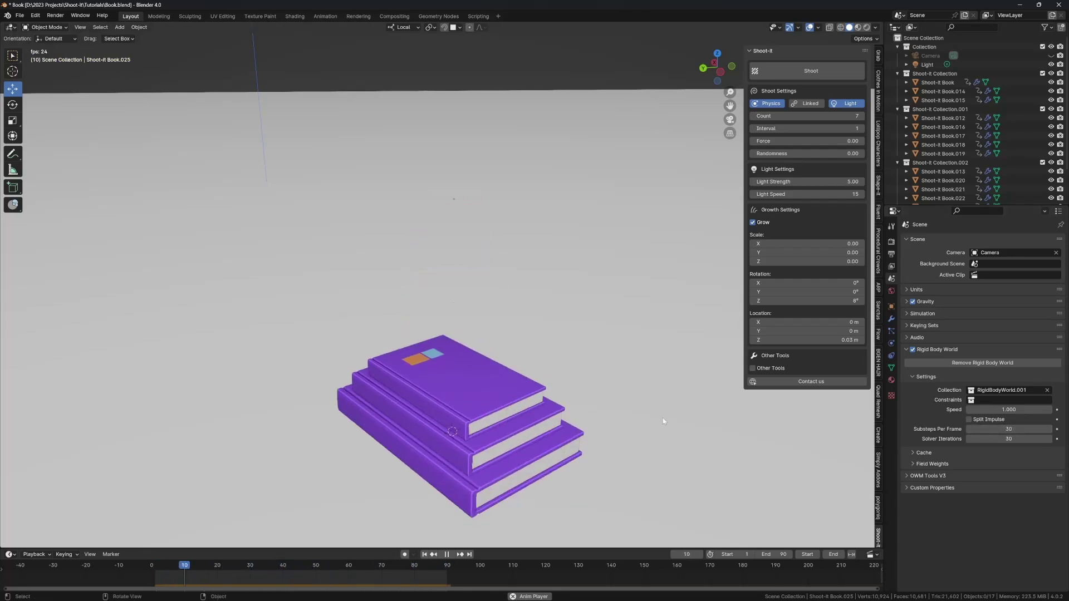
{"action": "key", "text": "space"}
{"action": "key", "text": "shift+Left"}
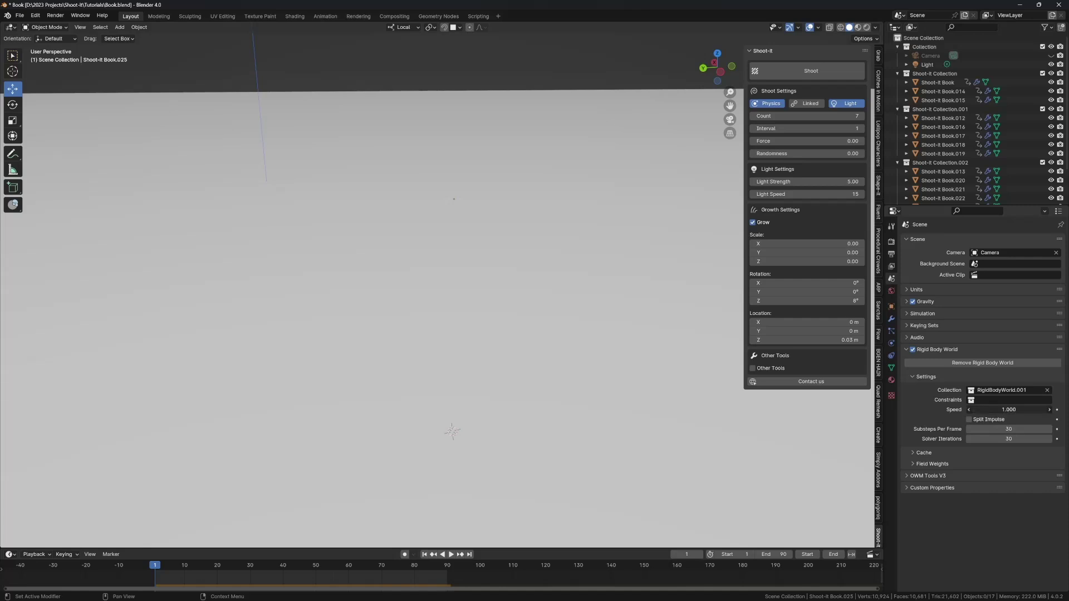
- Set the rigid body world's speed to 0.5 and play the animation
{"action": "type", "text": "0.5"}
{"action": "key", "text": "Return"}
{"action": "key", "text": "space"}
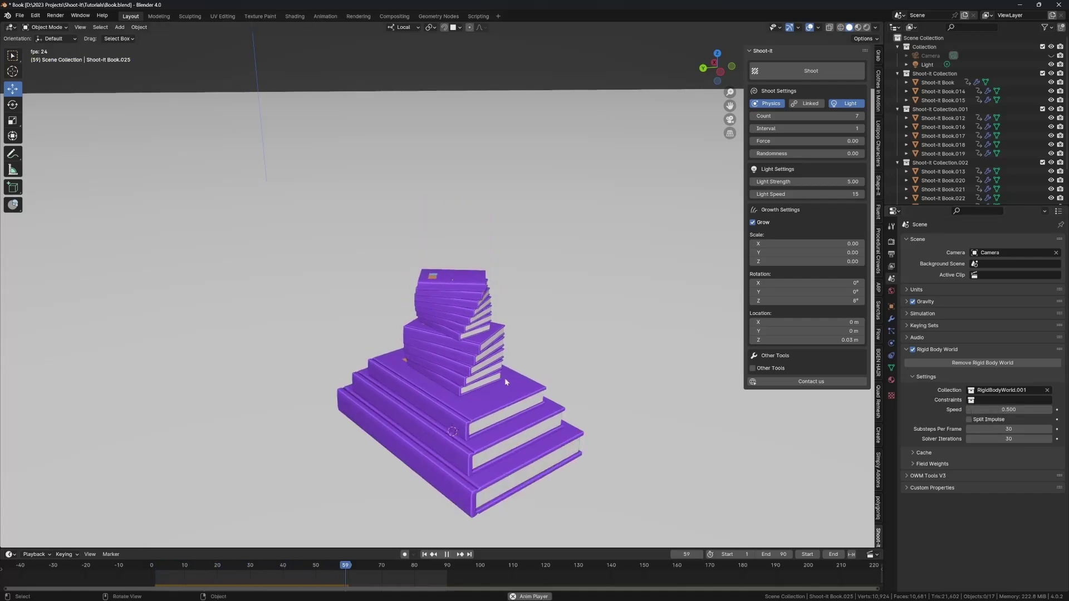
- Set the rigid body world's speed to 3 and replay the animation from the start up to frame 59
{"action": "left_click", "coordinate": [1026, 408]}
{"action": "type", "text": "3"}
{"action": "key", "text": "Return"}
{"action": "key", "text": "shift+Left"}
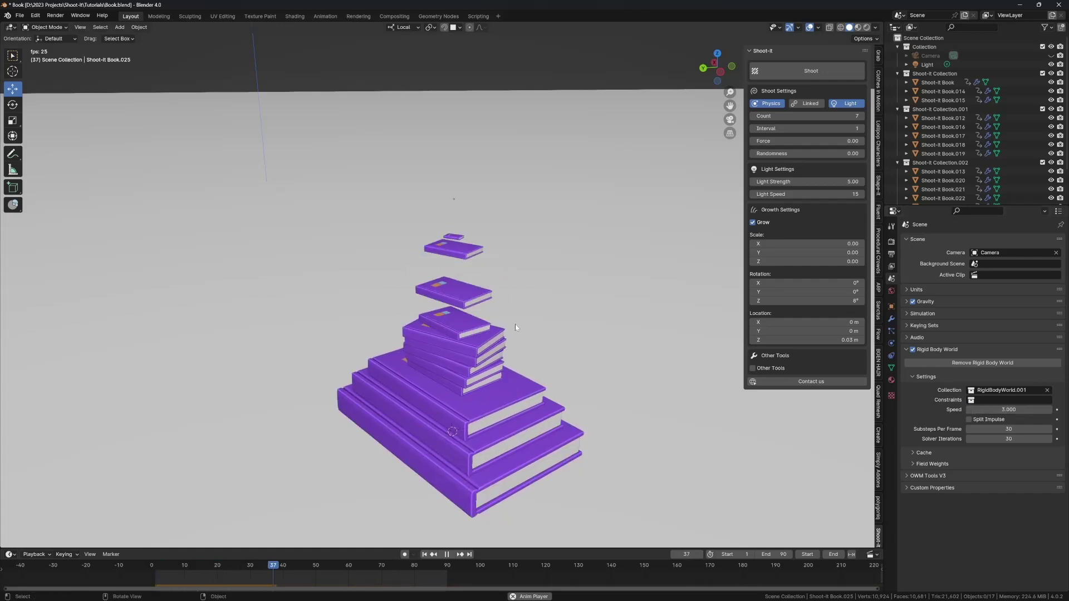
{"action": "key", "text": "space"}
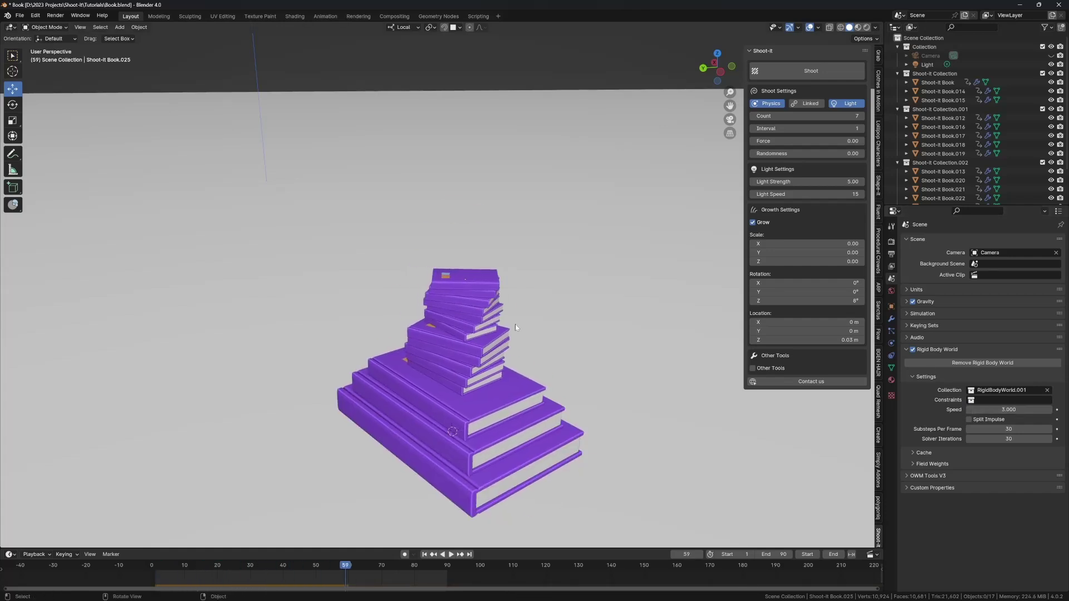